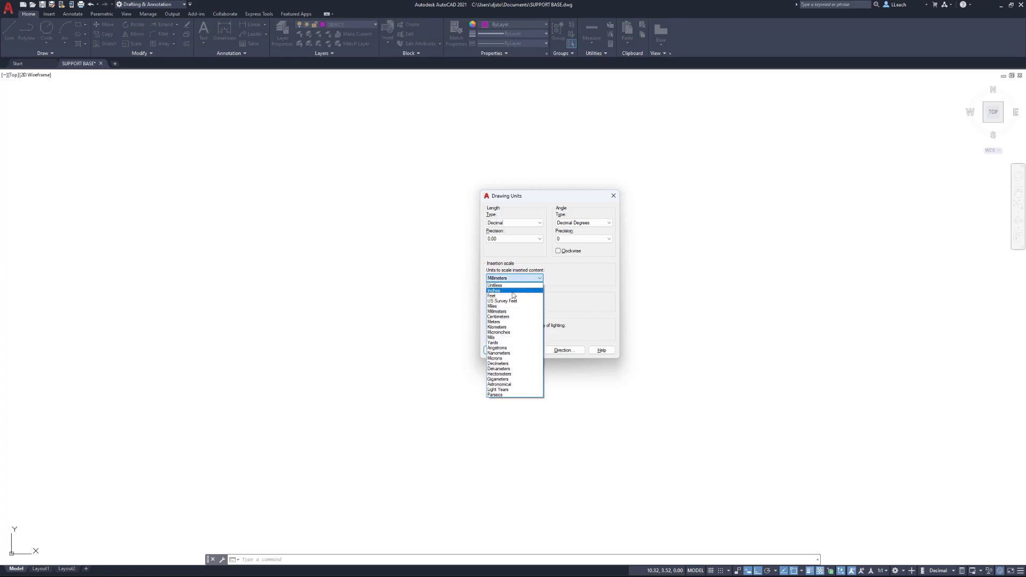
Set the drawing's insertion scale units to inches
click(511, 291)
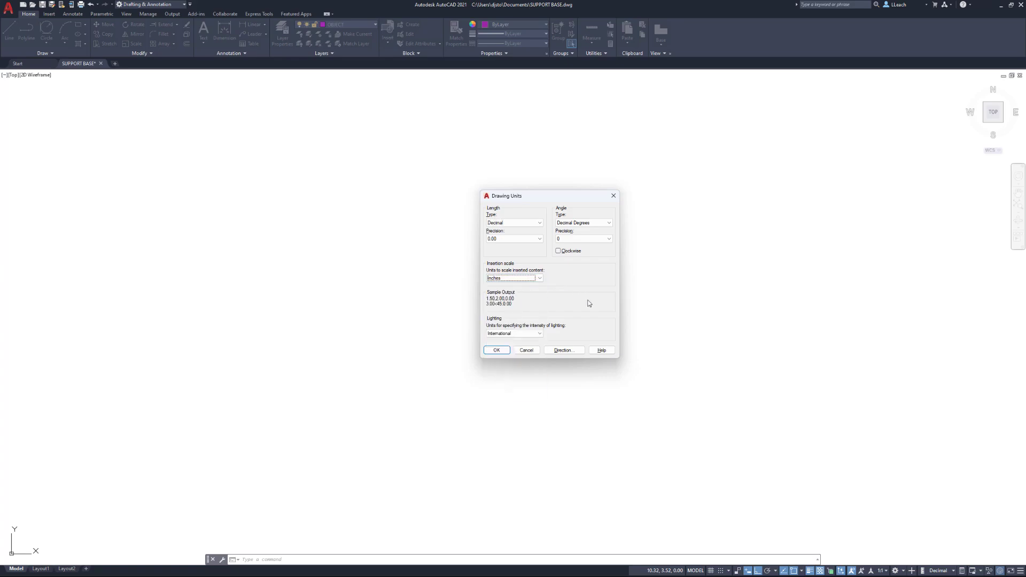
click(497, 350)
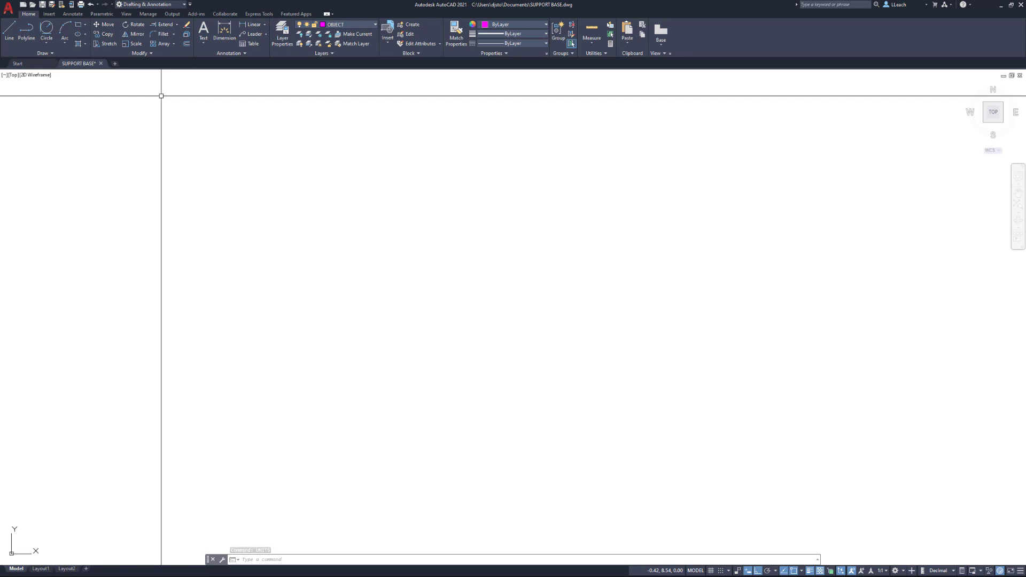
Draw a circle with a diameter of 3 in the lower-left part of the drawing area
click(49, 44)
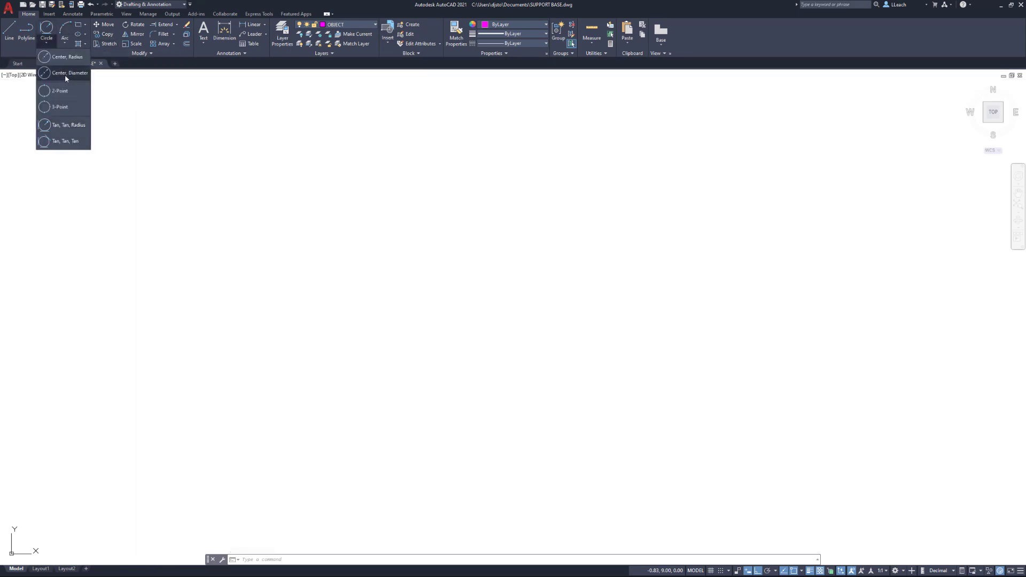
click(65, 75)
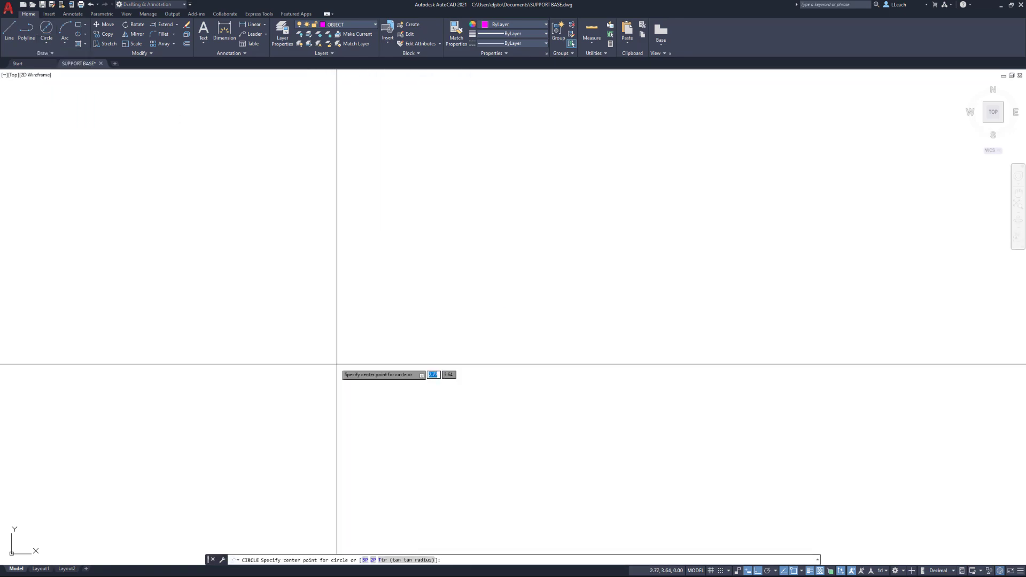
click(262, 355)
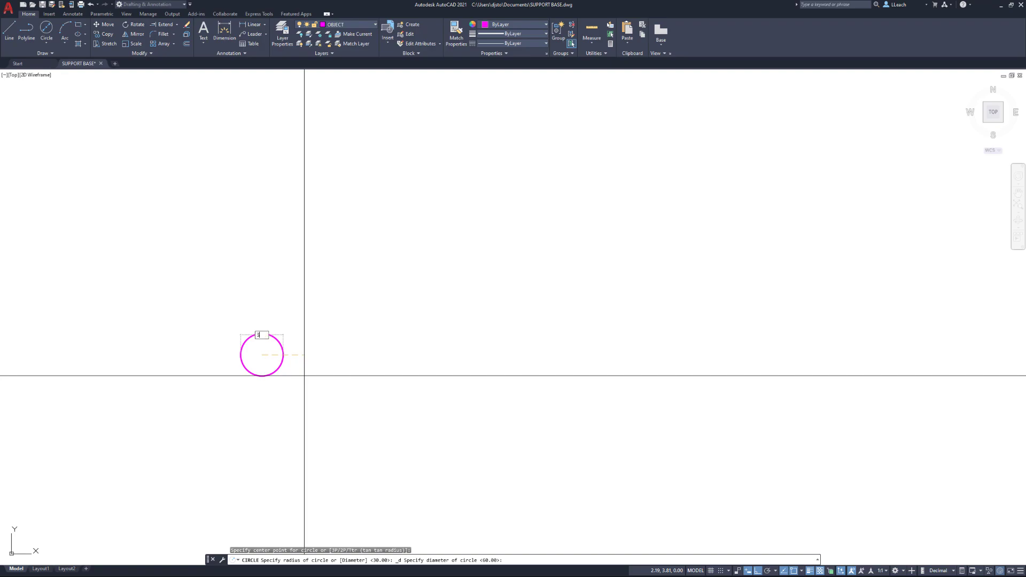
key(Return)
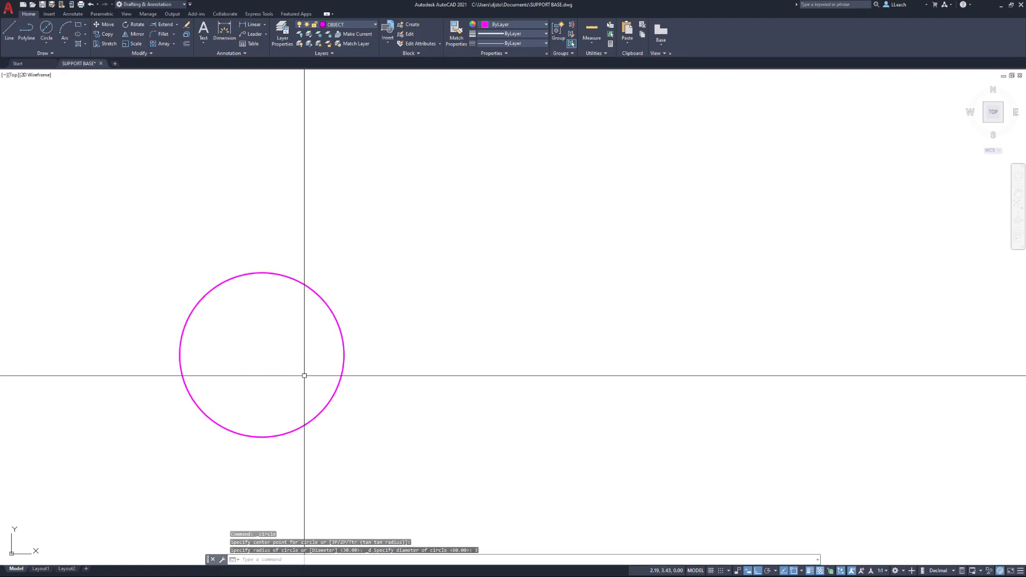
Draw a concentric circle with a diameter of 6 around the existing circle
click(45, 45)
click(77, 78)
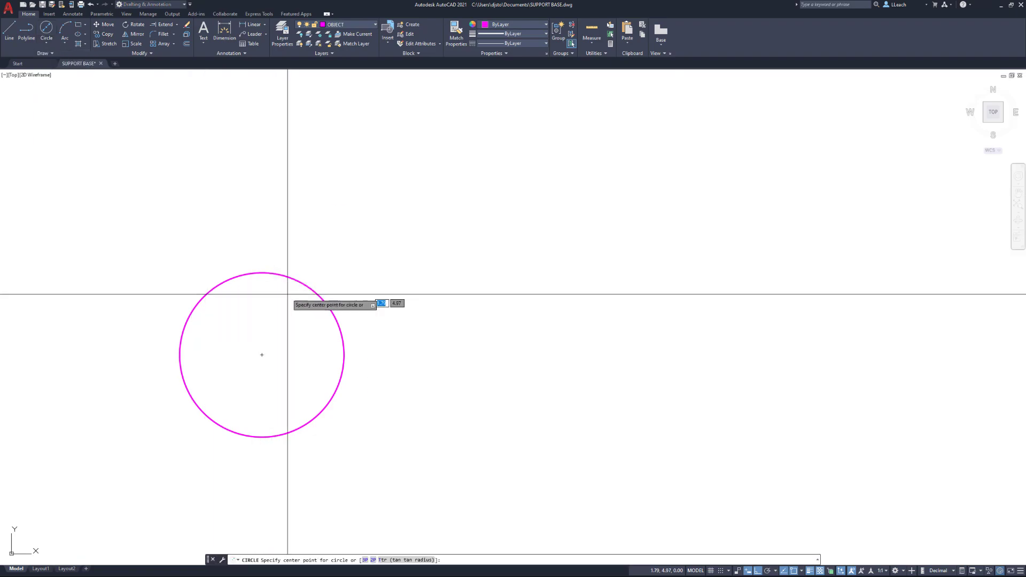
click(262, 355)
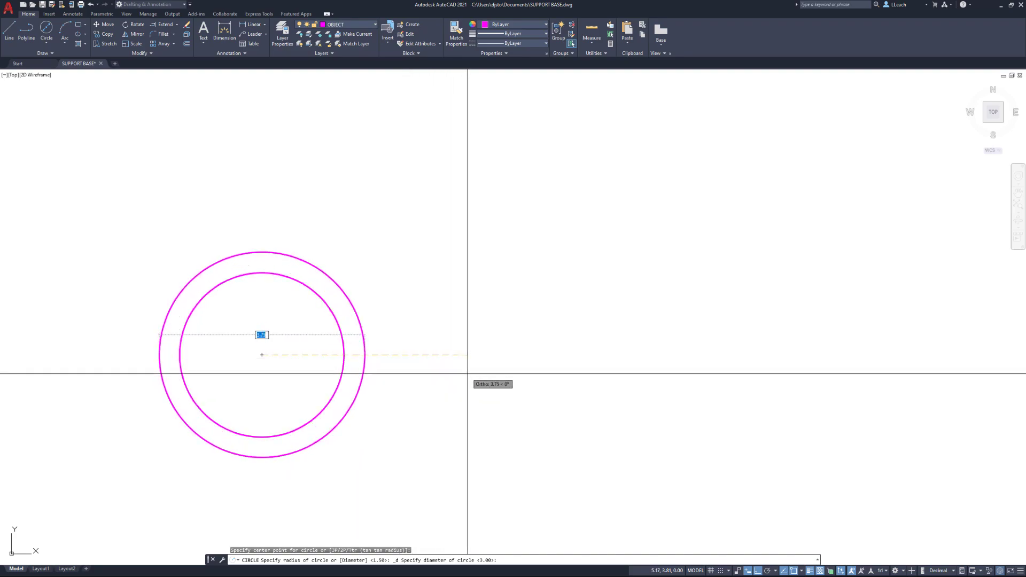
text(6)
key(Return)
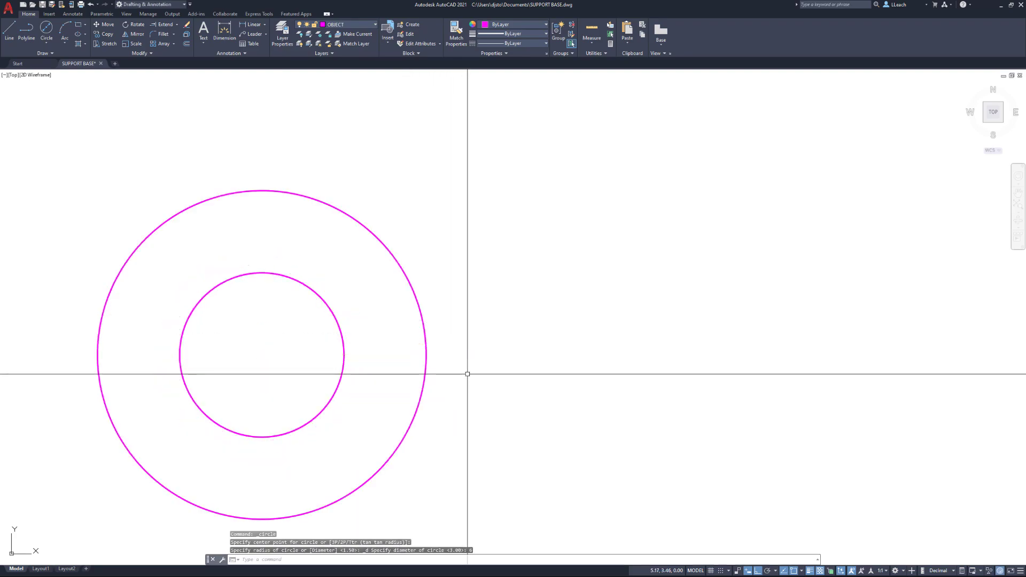
Draw a horizontal line 6.5 long to the right from the shared centre of the two circles
mouse_move(488, 304)
middle_down()
mouse_move(607, 242)
mouse_move(534, 277)
middle_up()
scroll(607, 243, down, 2)
scroll(599, 255, down, 3)
scroll(374, 289, up, 1)
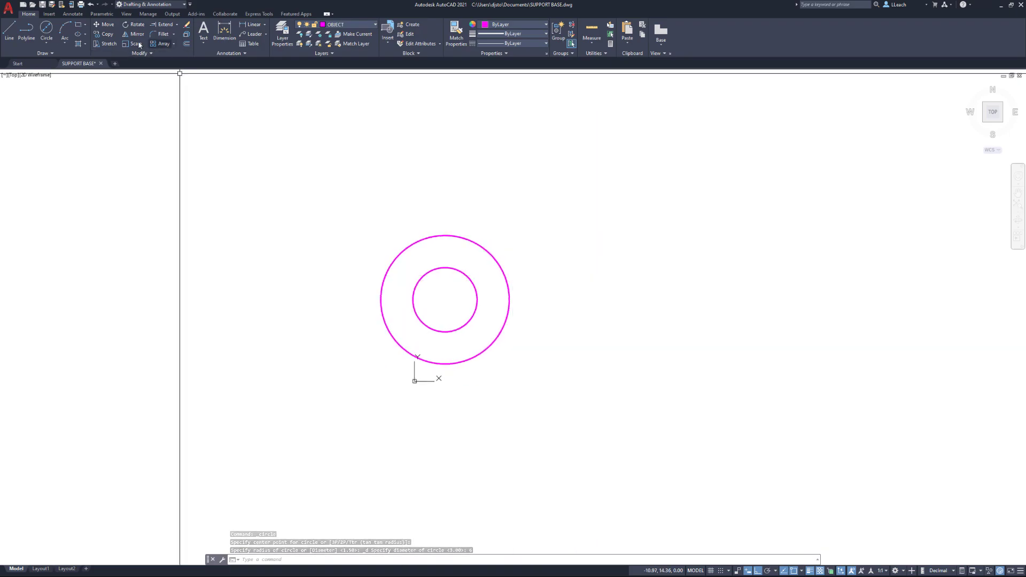
click(9, 30)
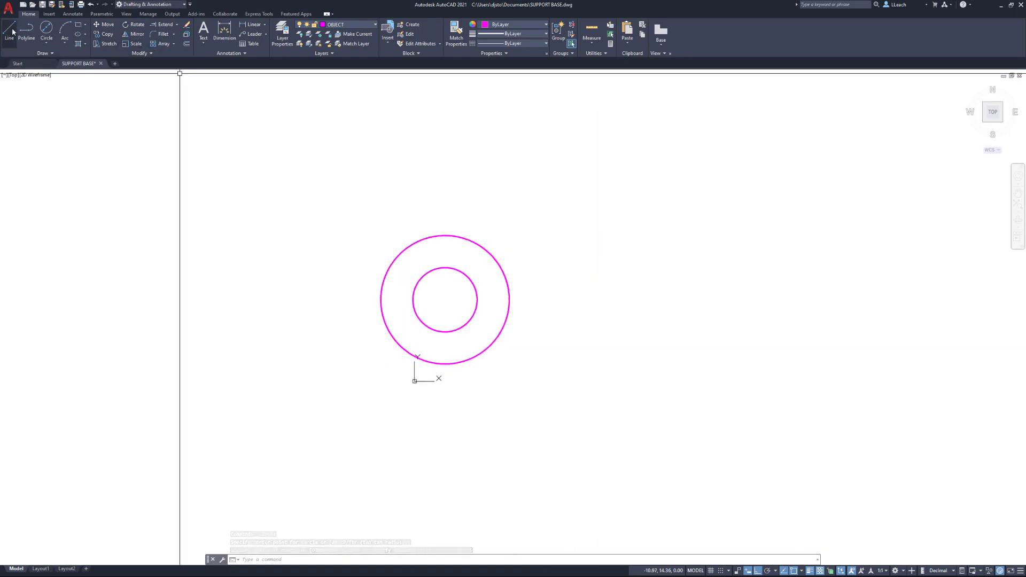
click(444, 299)
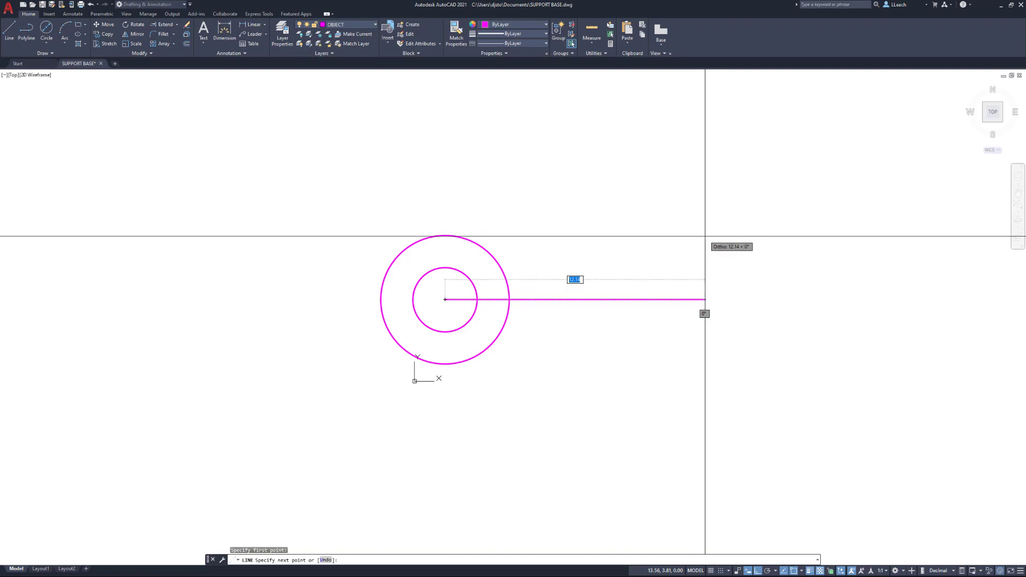
key(Return)
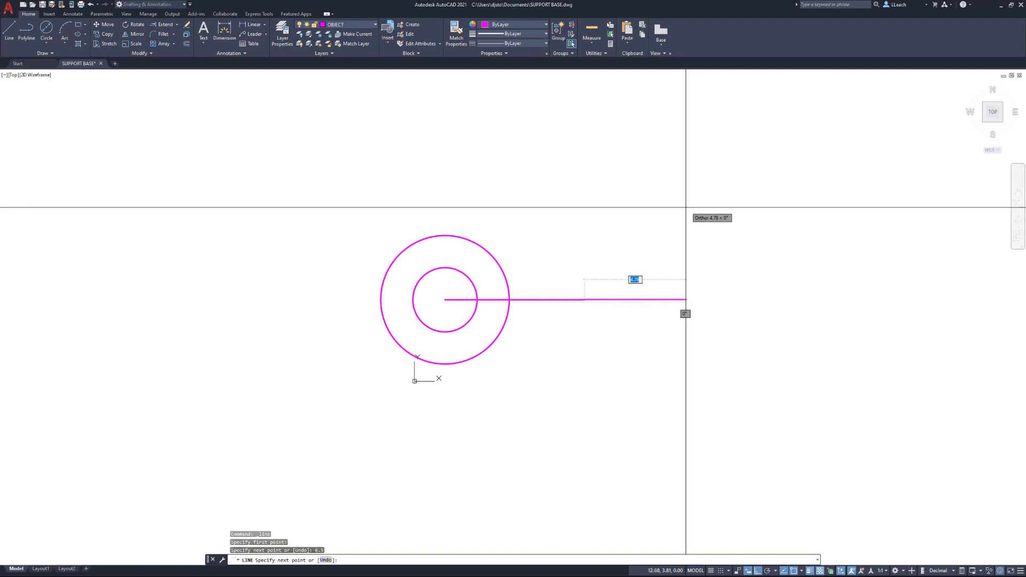
key(Escape)
Draw a circle with a diameter of 3 centred on the right endpoint of the horizontal line
middle_drag(666, 195, 606, 207)
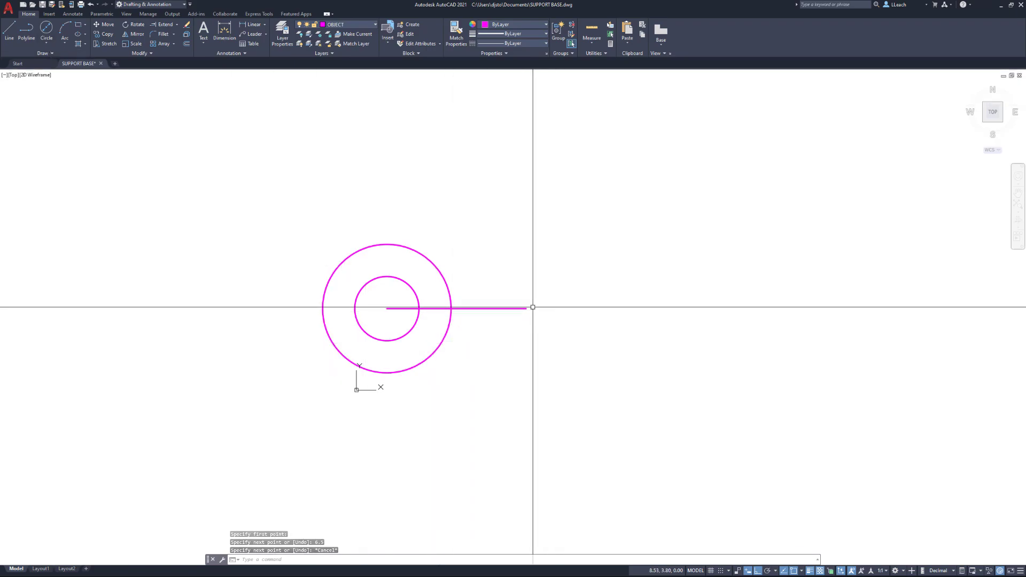
click(46, 43)
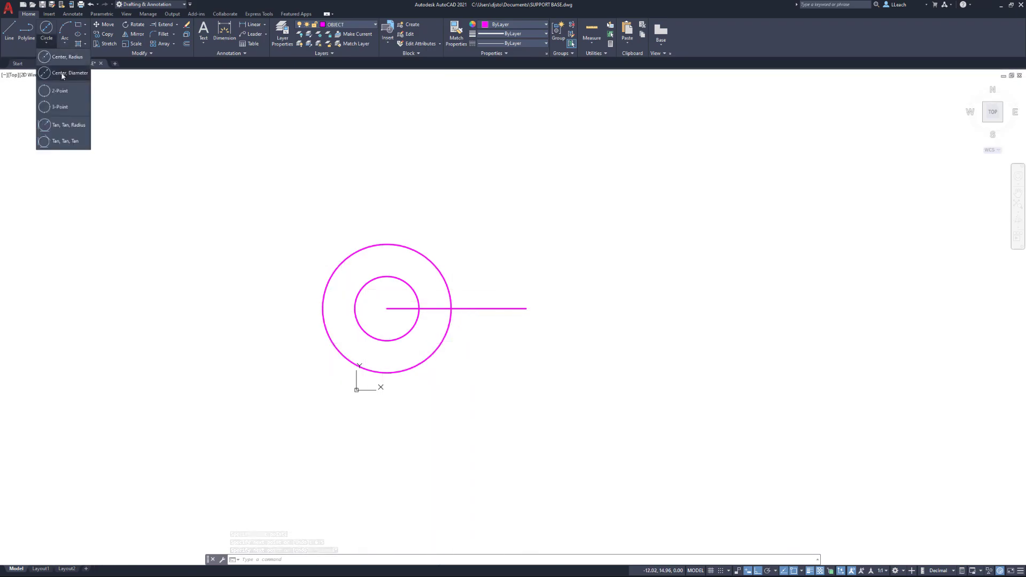
click(59, 57)
click(526, 308)
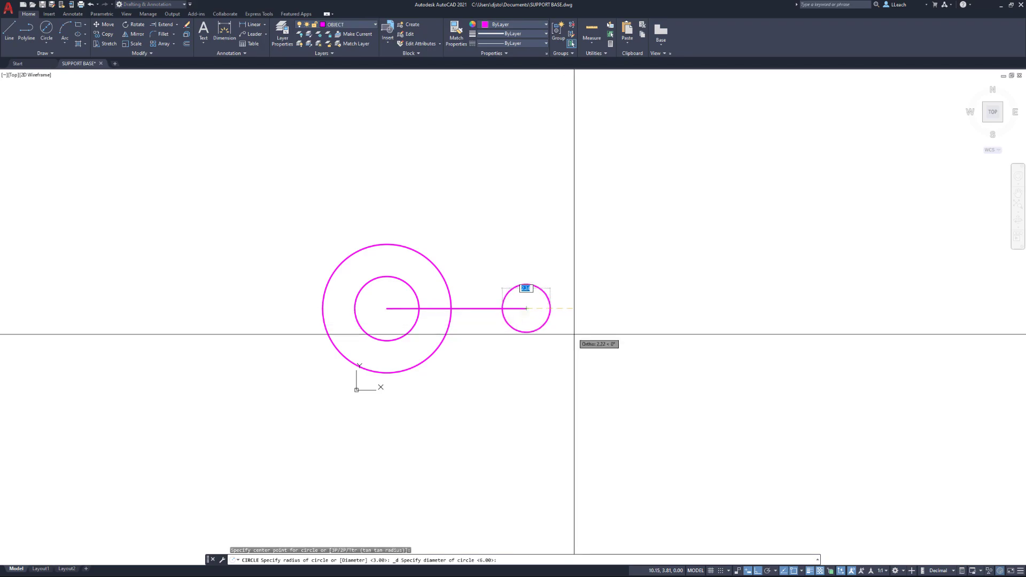
text(3)
key(Return)
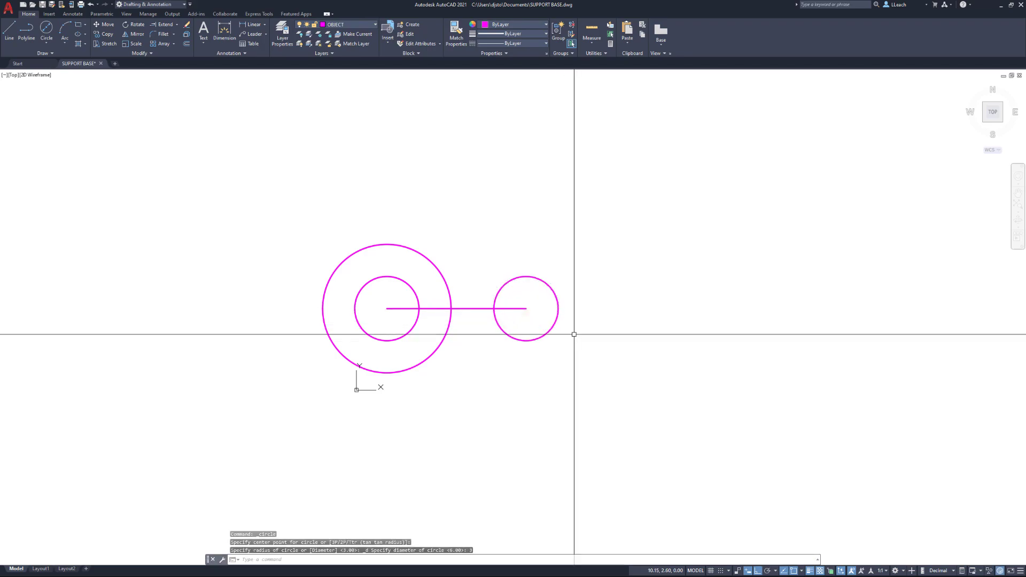
Draw a concentric circle with a radius of 2.5 around the right-hand circle
click(47, 46)
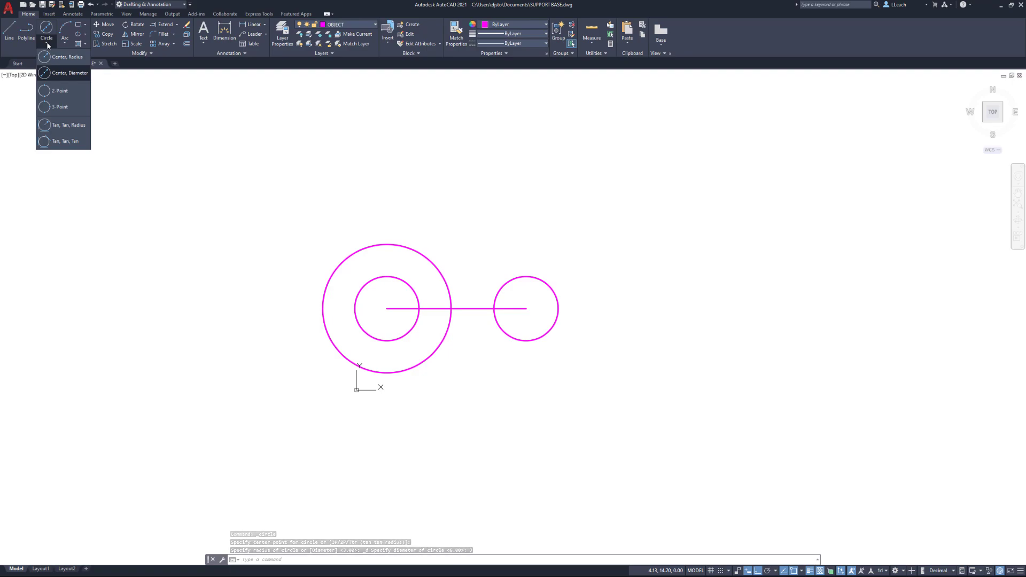
click(73, 59)
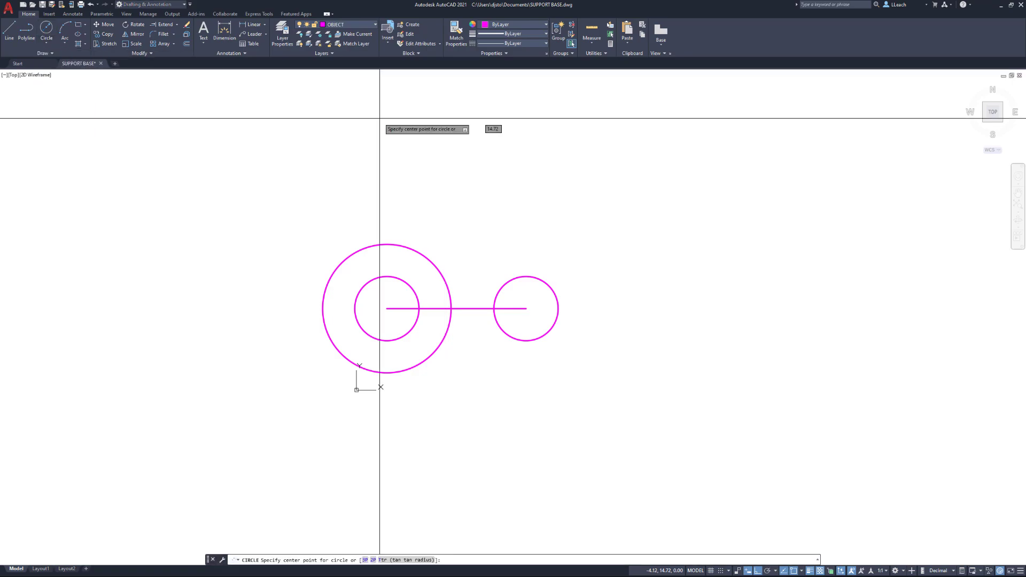
click(526, 308)
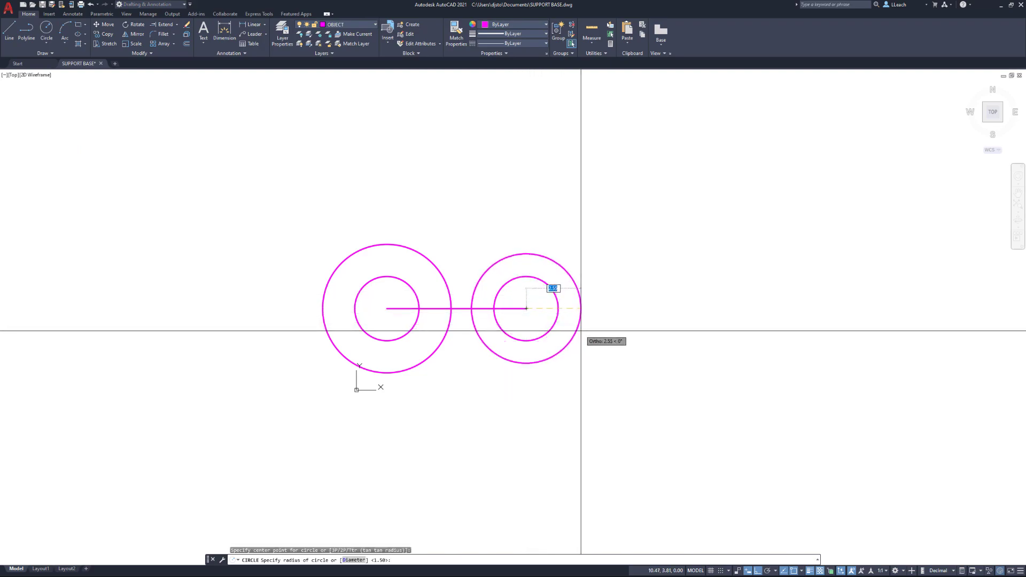
text(2.5)
key(Return)
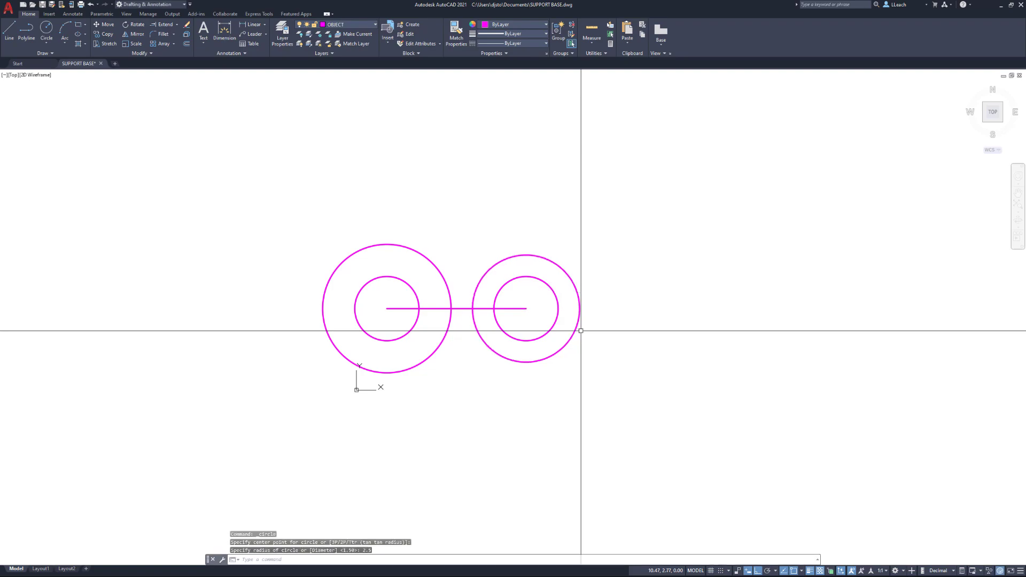
key(Escape)
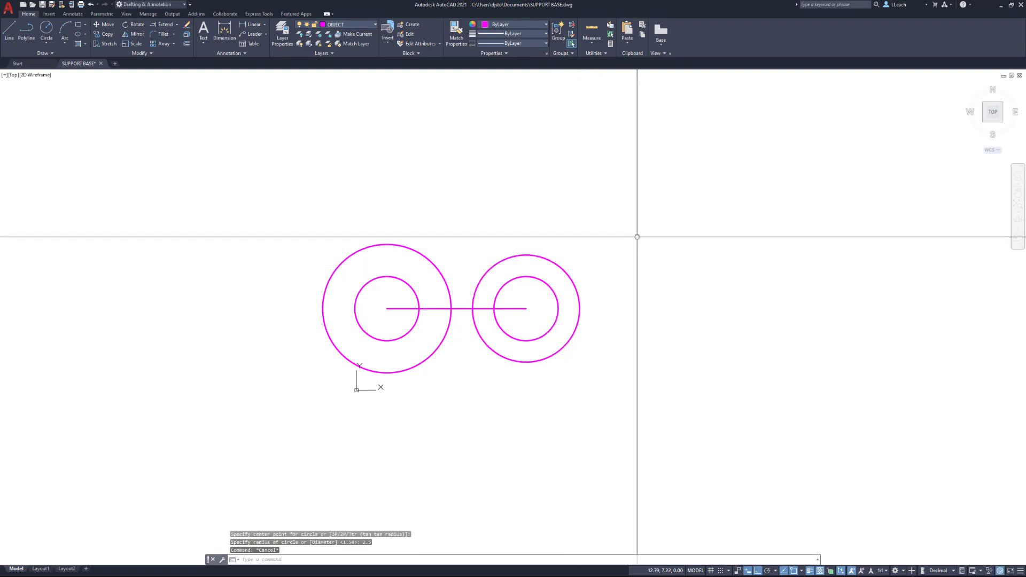
Check that the Quadrant object snap is enabled and draw a short horizontal line leftward from the right outer circle's top quadrant
click(802, 570)
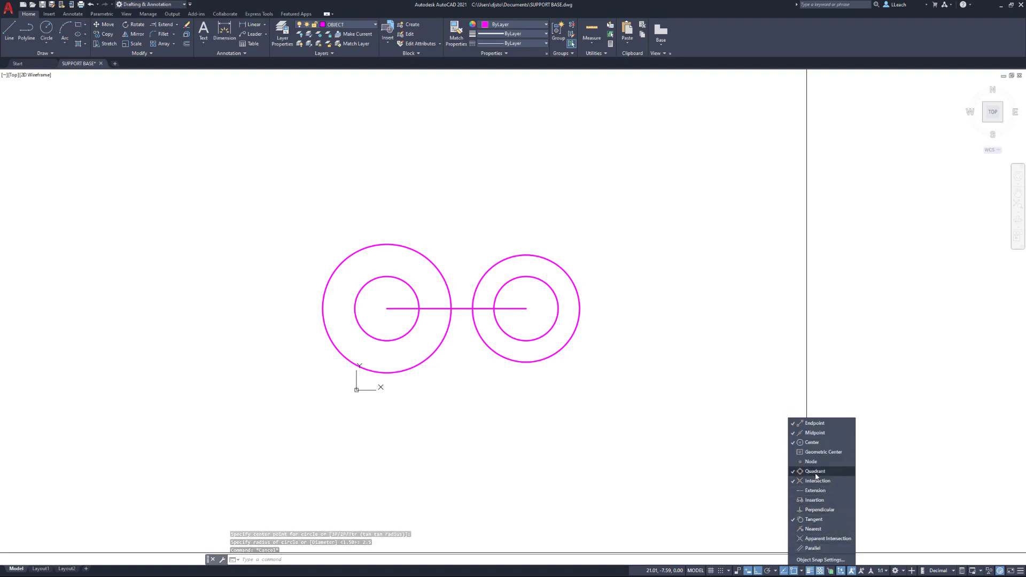
click(800, 390)
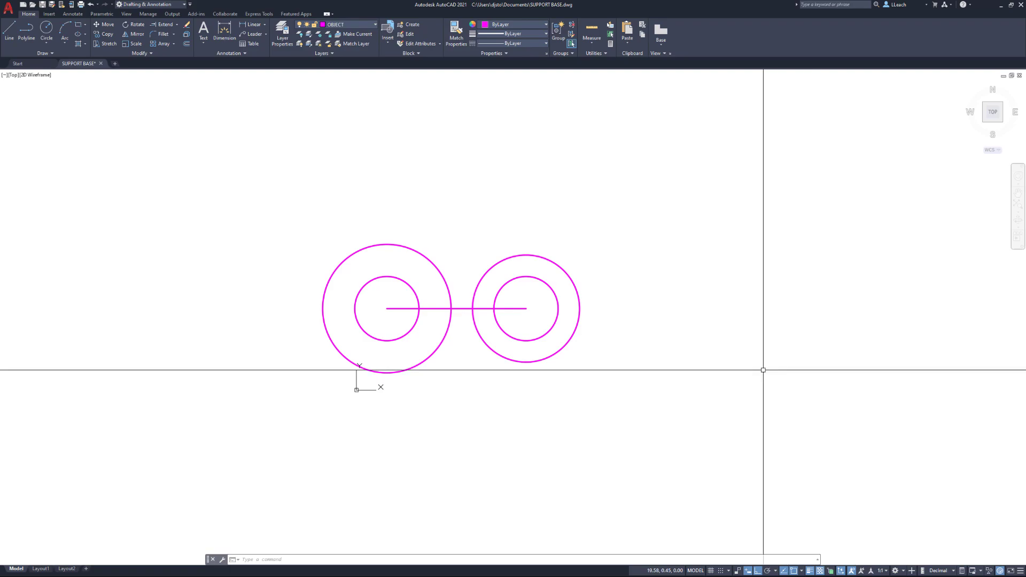
click(9, 32)
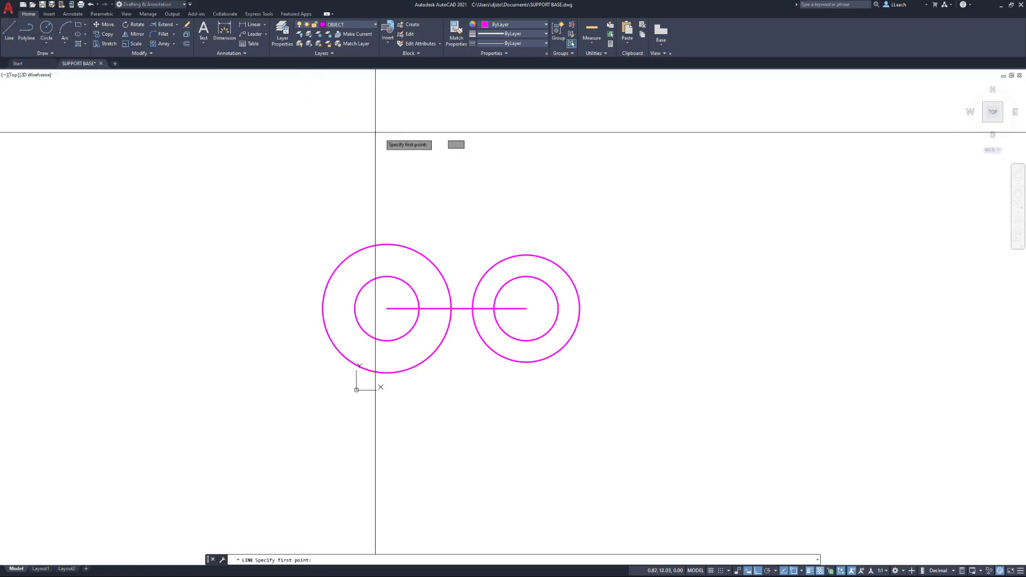
click(526, 253)
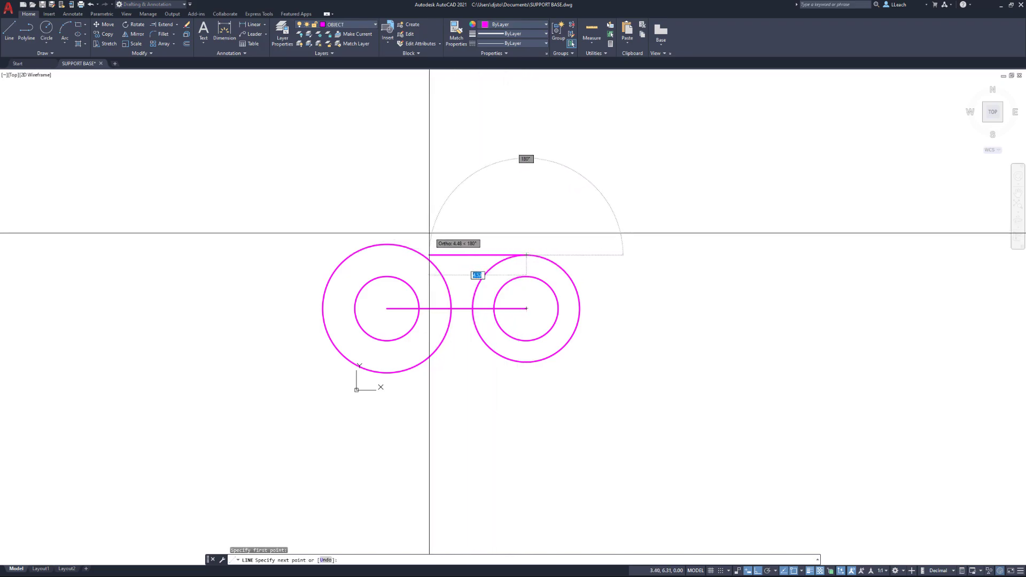
text(3)
key(Return)
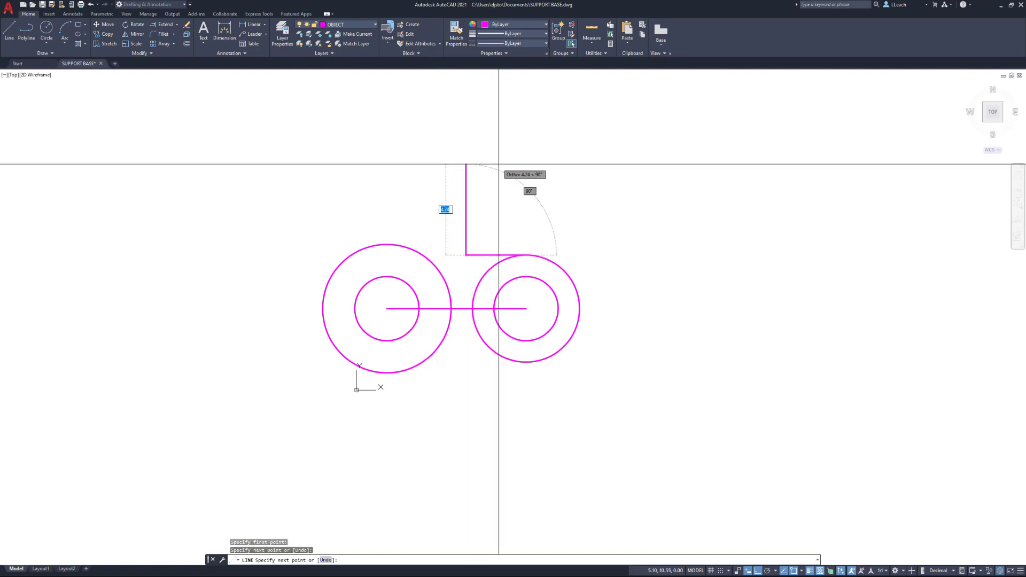
key(Escape)
Draw a short horizontal line leftward from the bottom quadrant of the right outer circle
click(11, 36)
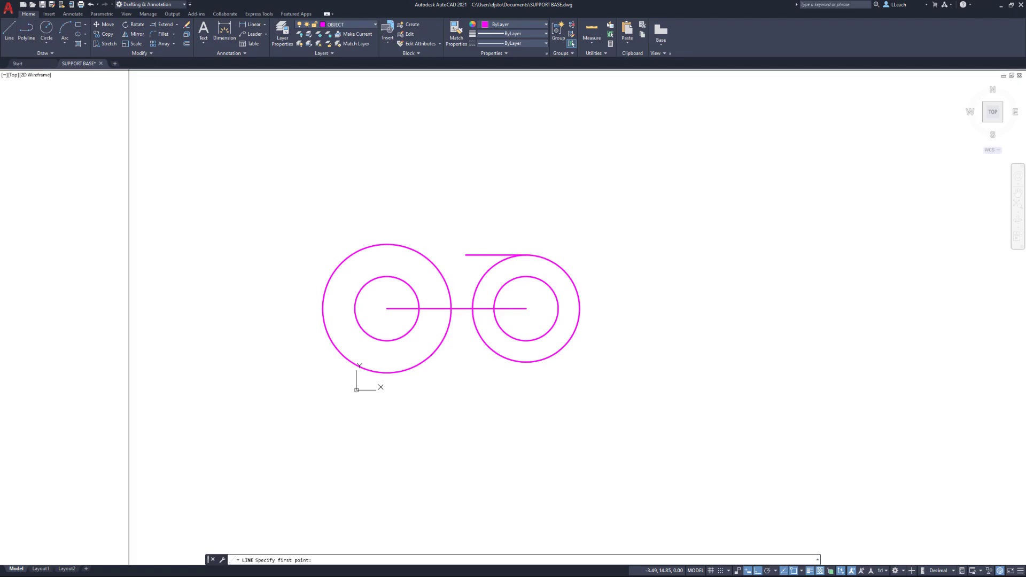
click(525, 362)
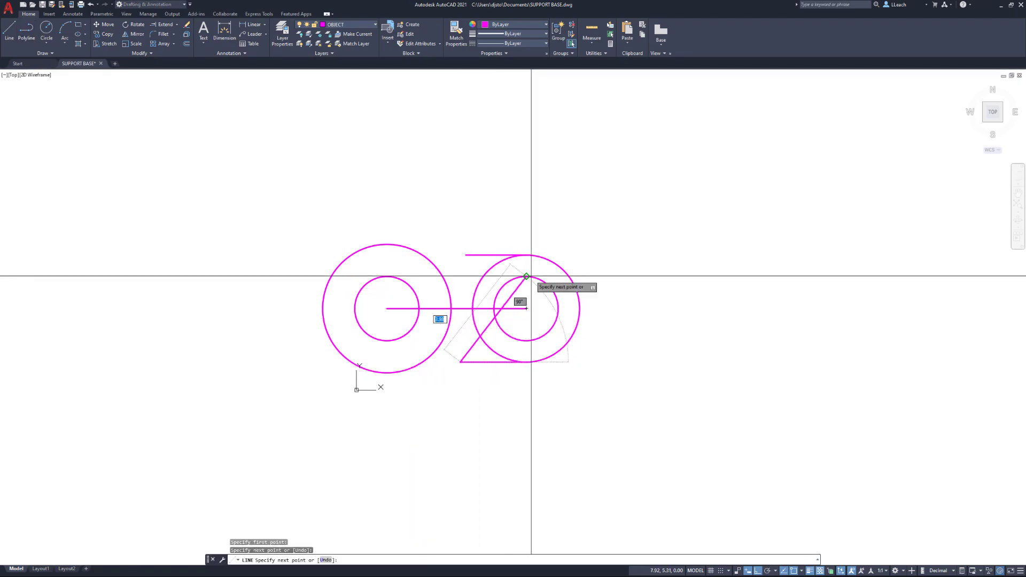
key(Escape)
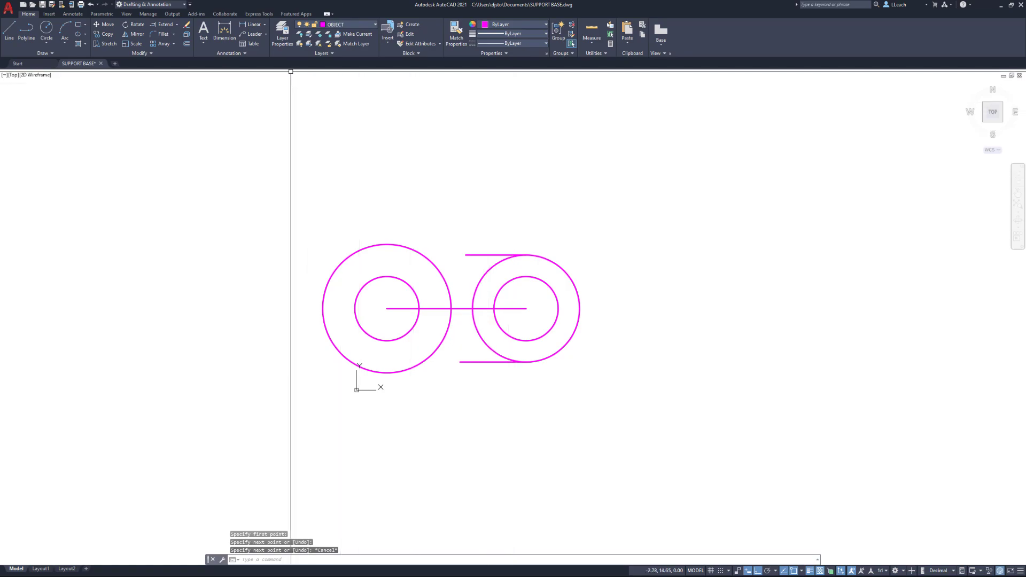
Extend the upper and lower horizontal lines to meet the left outer circle
click(165, 24)
click(469, 254)
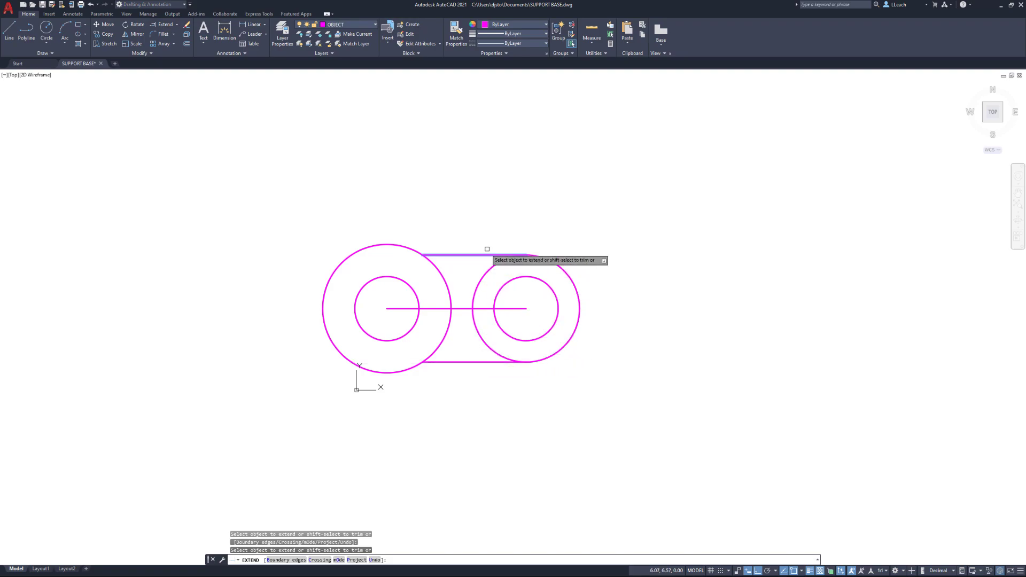
key(Escape)
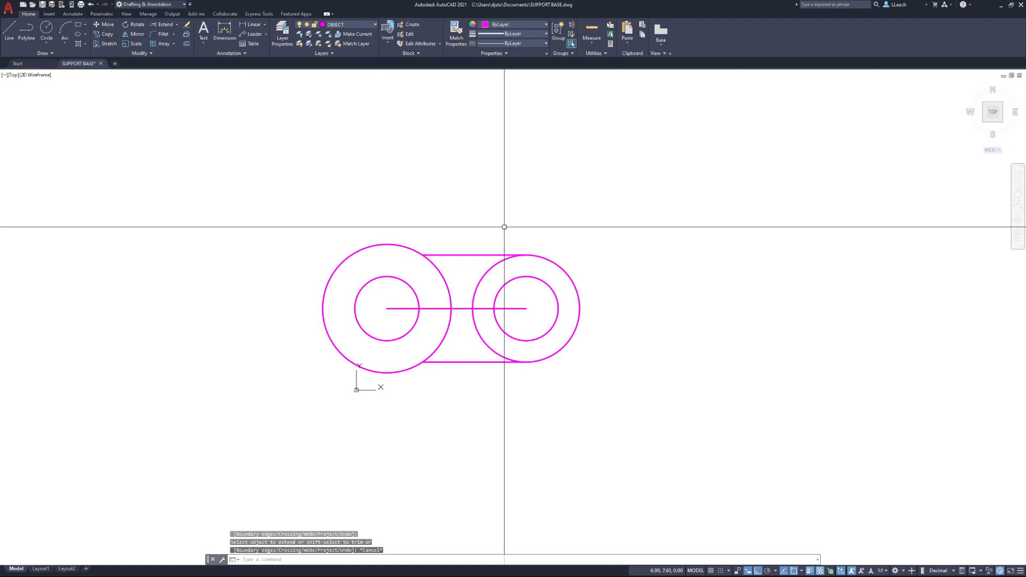
Erase the construction line joining the centres of the two circle pairs
text(e)
key(Return)
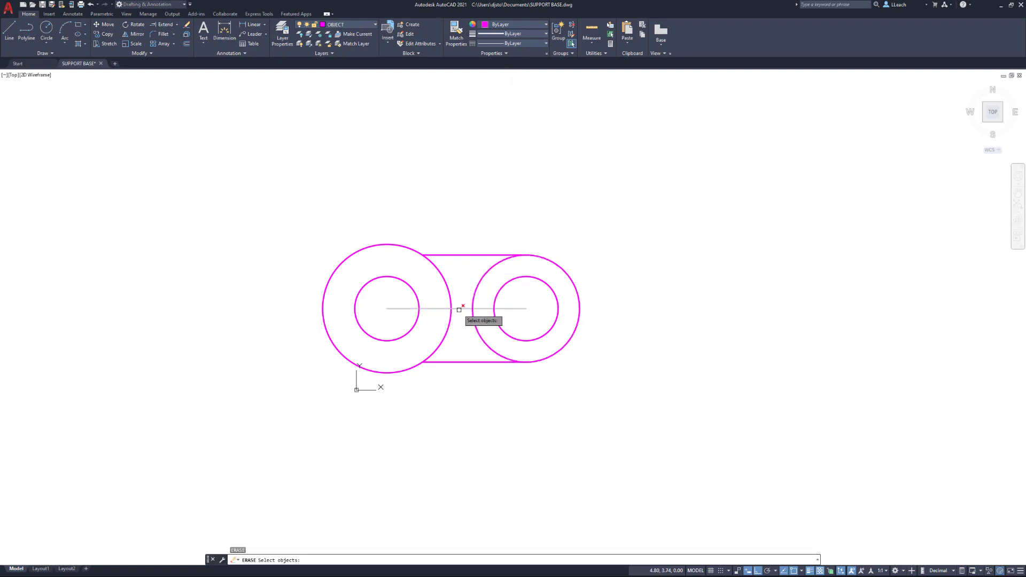
click(459, 310)
key(Return)
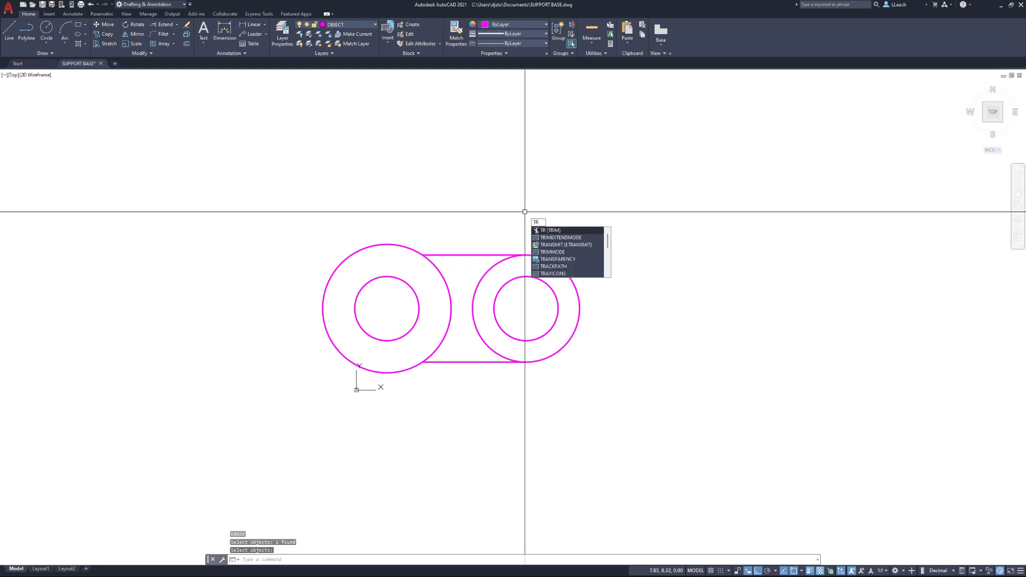
Trim away the inner half of the right outer circle between the two horizontal lines
text(TR)
key(Return)
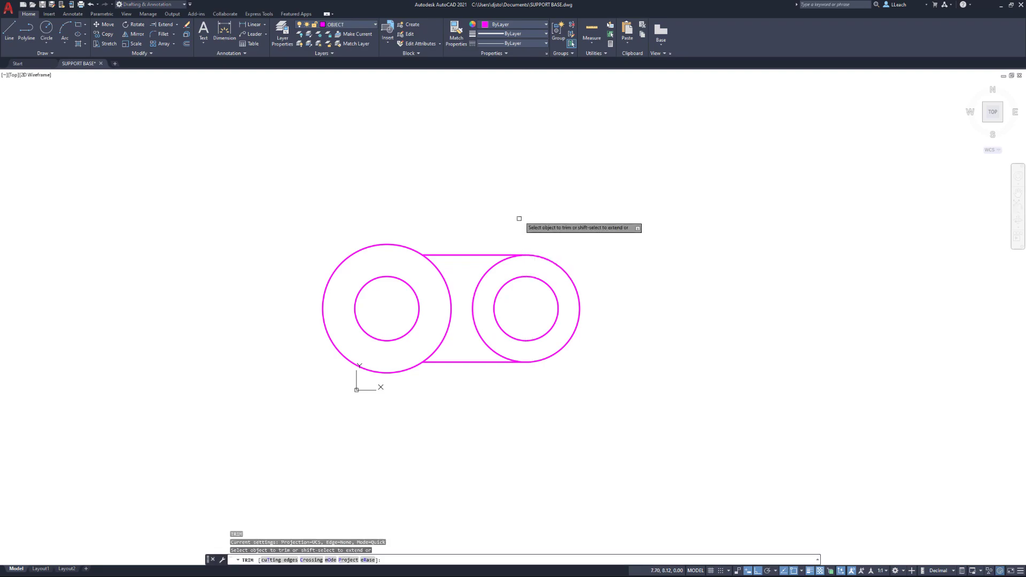
click(483, 276)
key(Escape)
mouse_move(478, 181)
middle_down()
mouse_move(541, 166)
mouse_move(524, 192)
mouse_move(545, 171)
middle_up()
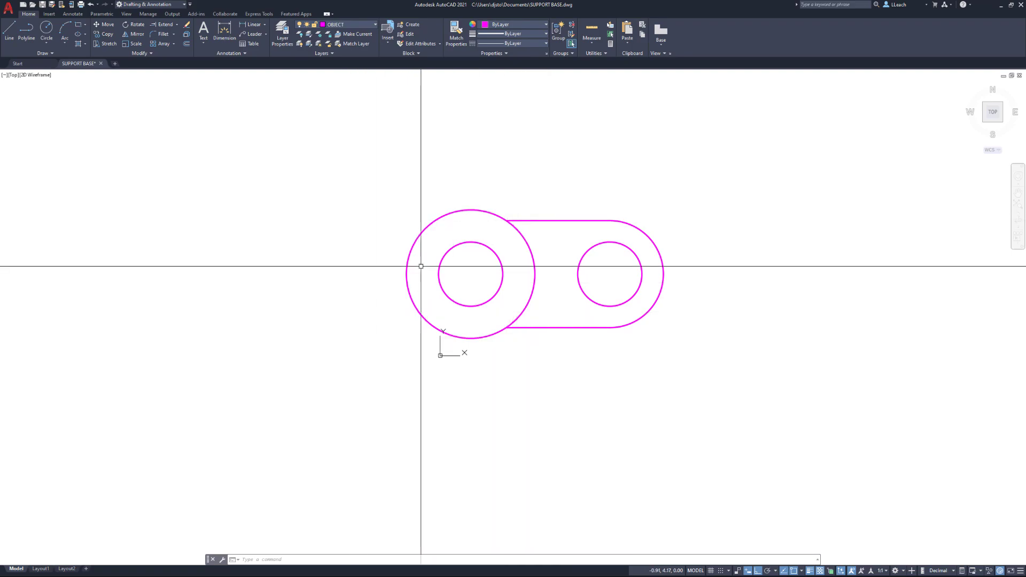
Mirror the right arm and its hole across the vertical line through the large circle's top and bottom quadrants, keeping the source objects
middle_drag(367, 183, 377, 187)
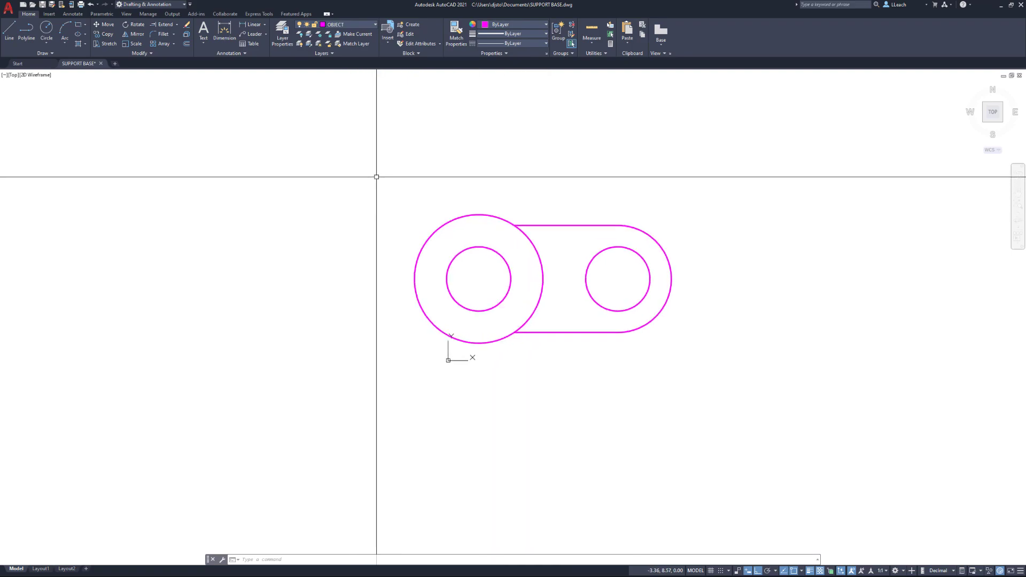
click(137, 35)
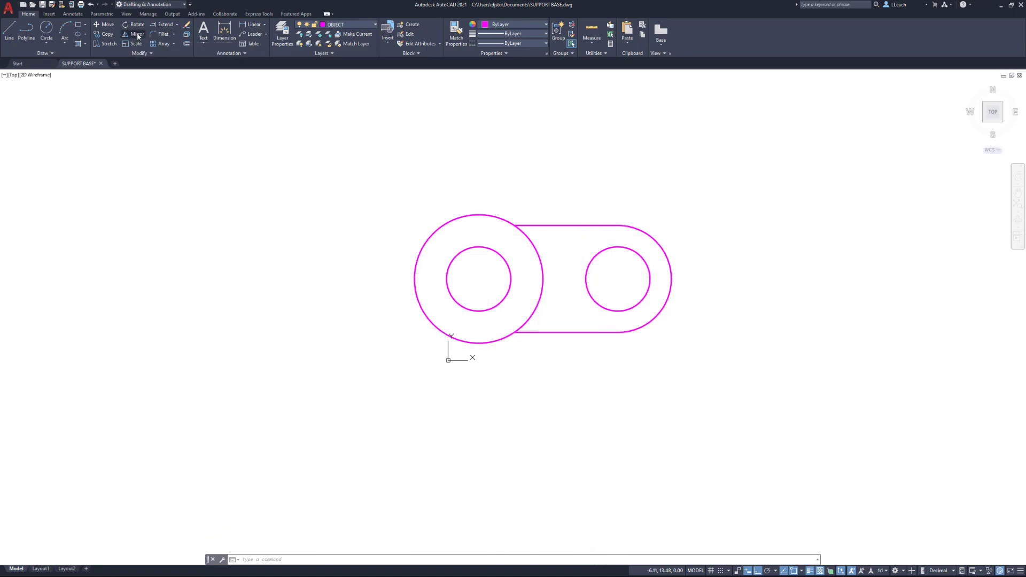
click(724, 366)
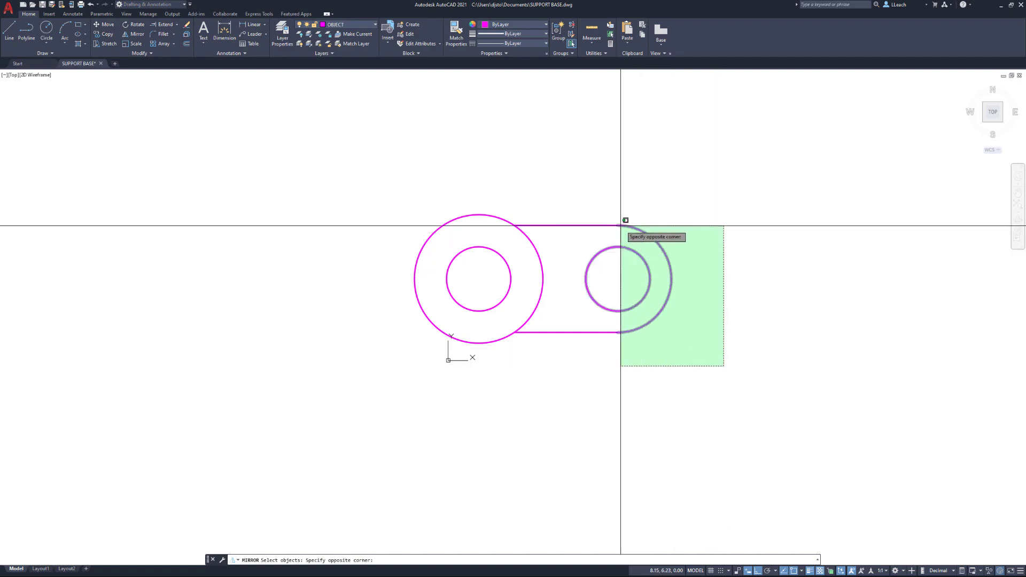
click(560, 169)
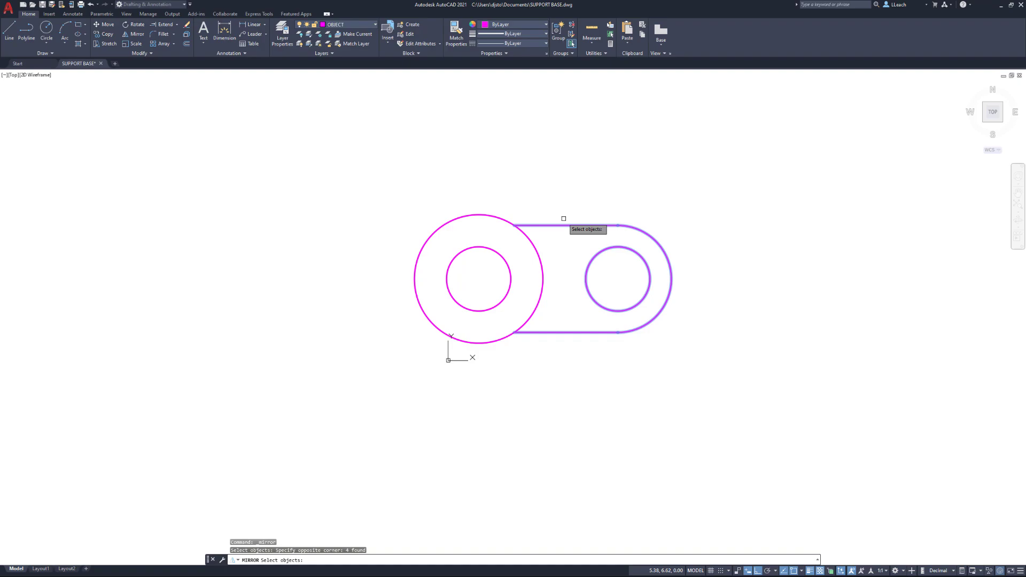
key(Return)
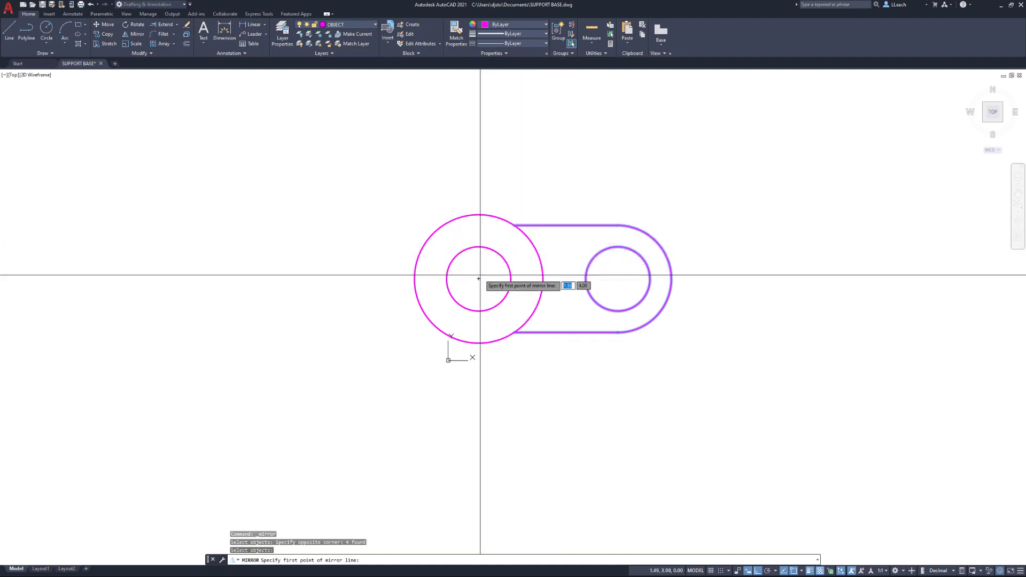
click(479, 214)
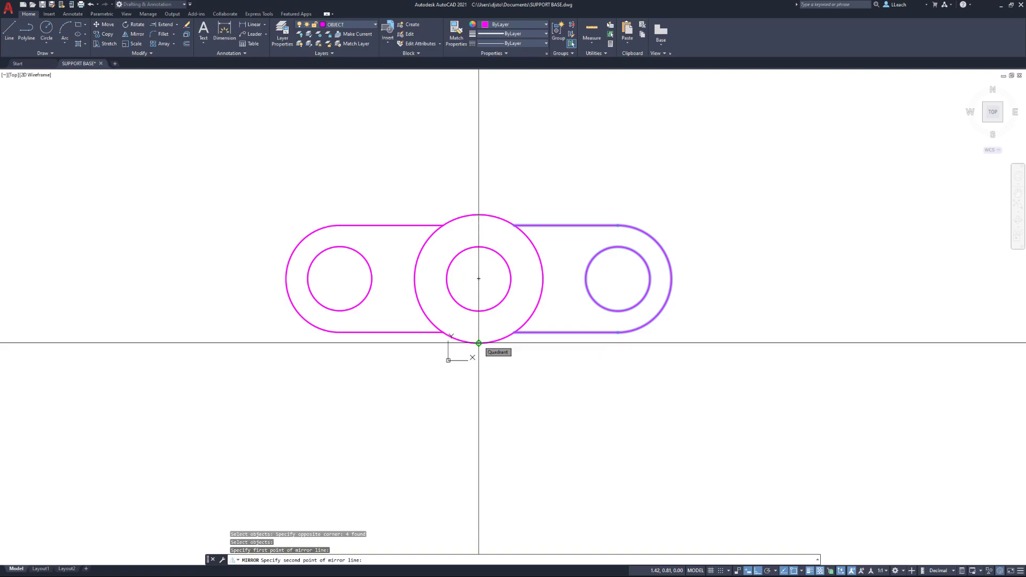
click(478, 343)
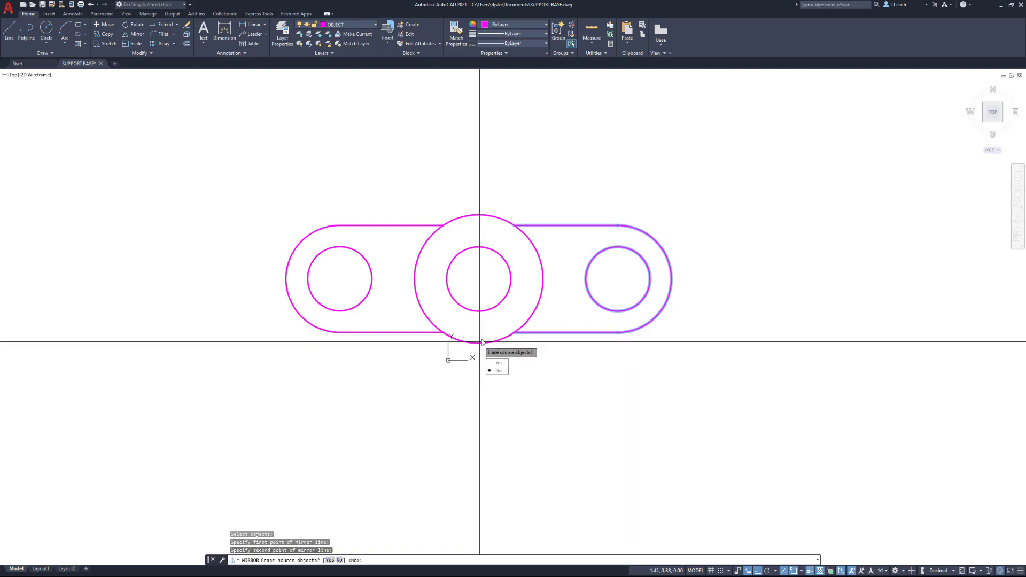
click(499, 371)
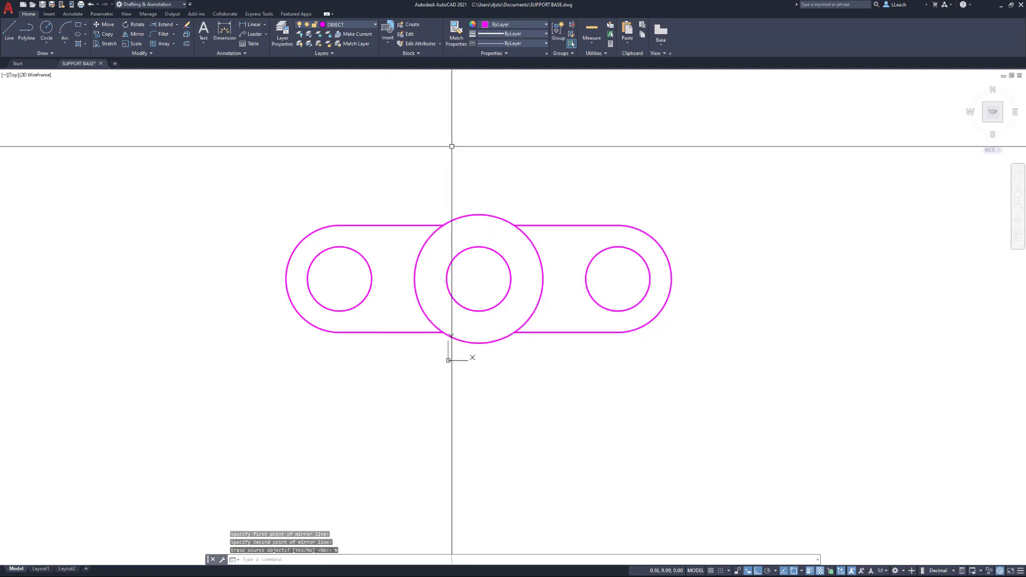
Rotate the left arm and its hole 45 degrees about the large circle's centre
middle_drag(452, 146, 472, 143)
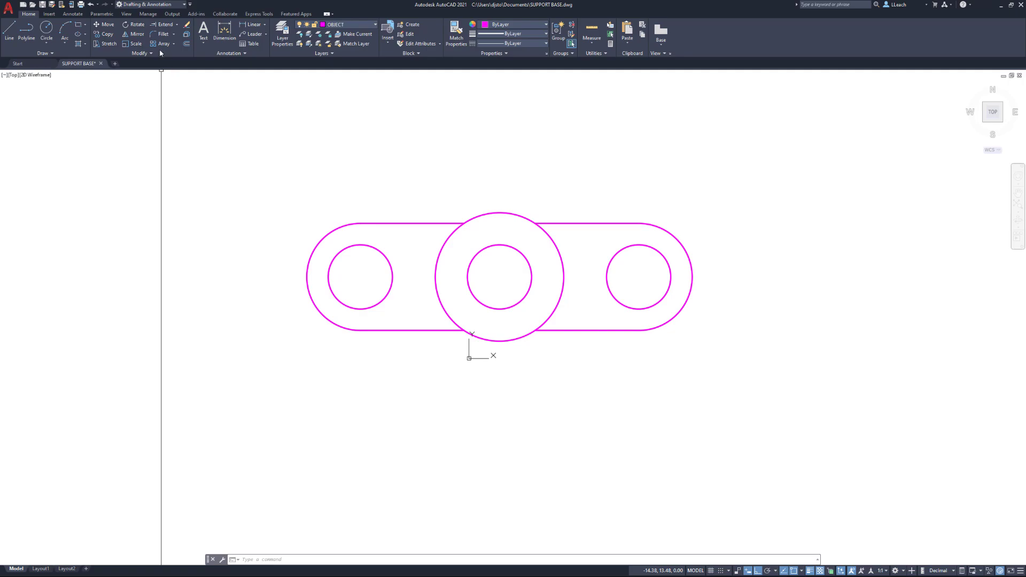
click(136, 25)
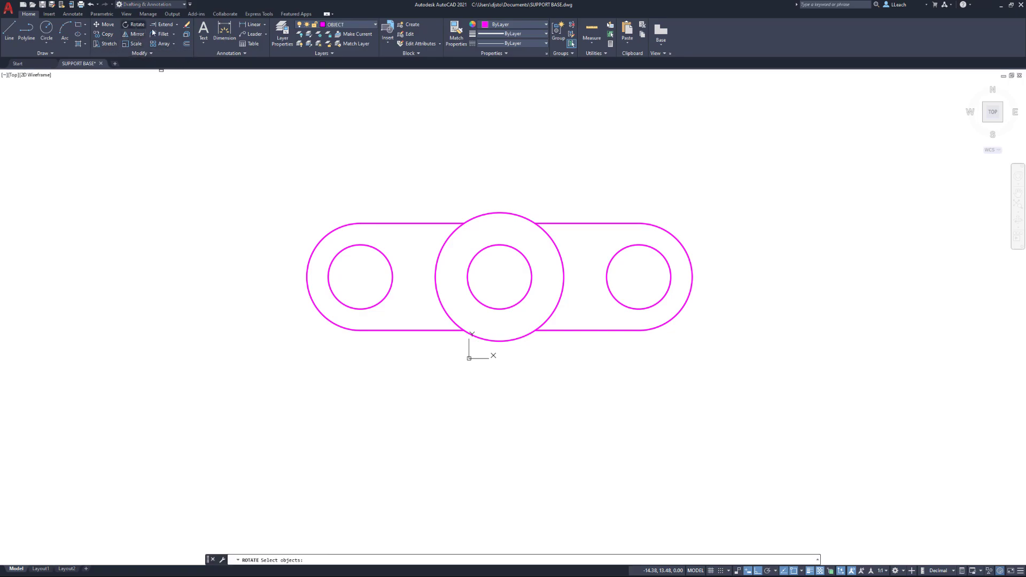
click(409, 344)
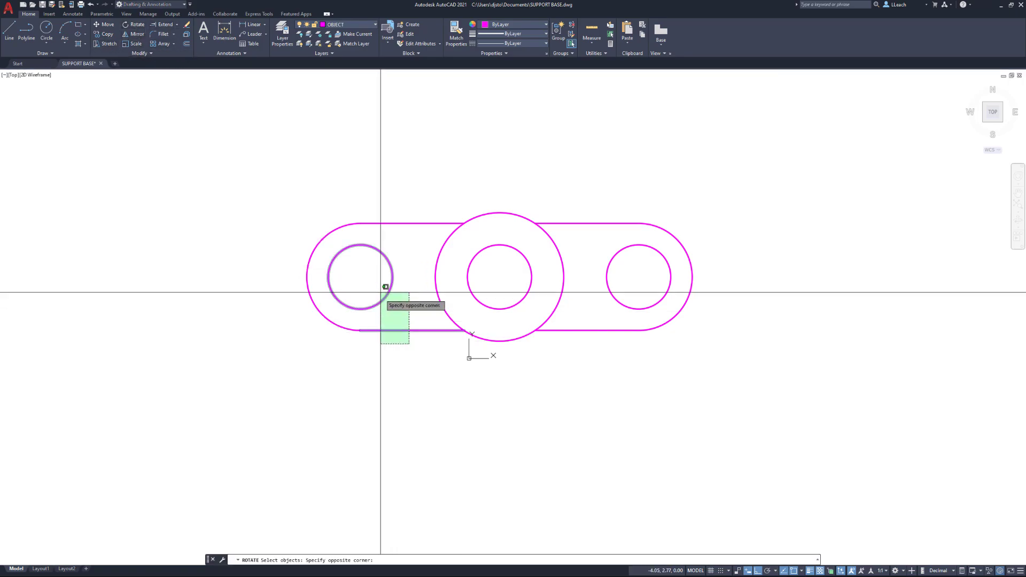
click(292, 198)
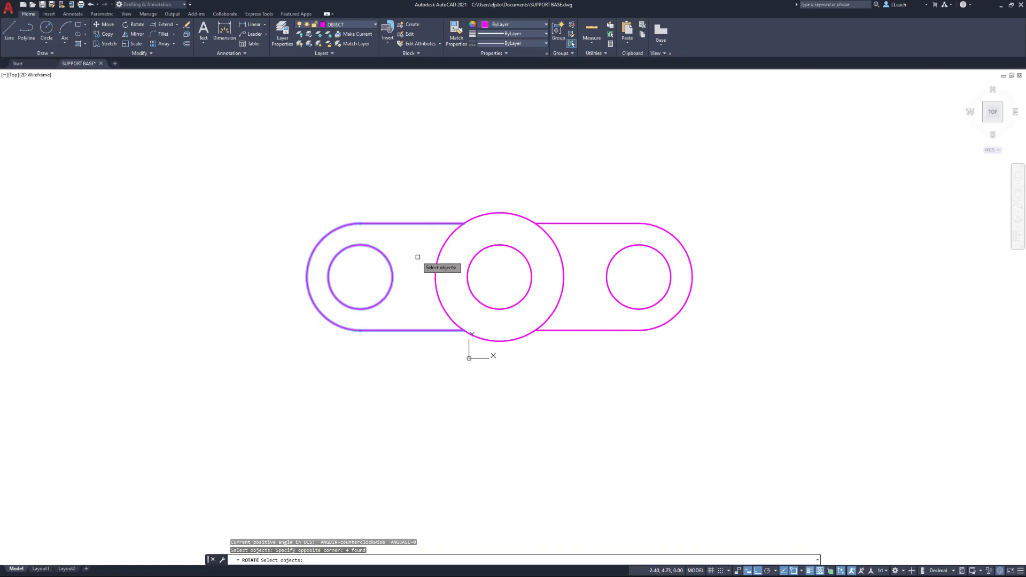
key(Return)
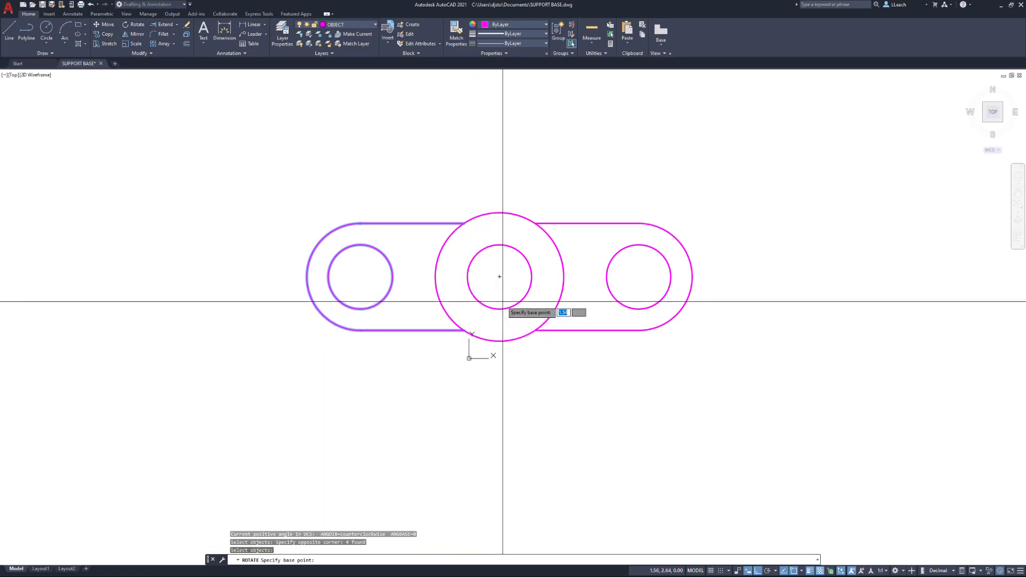
click(498, 277)
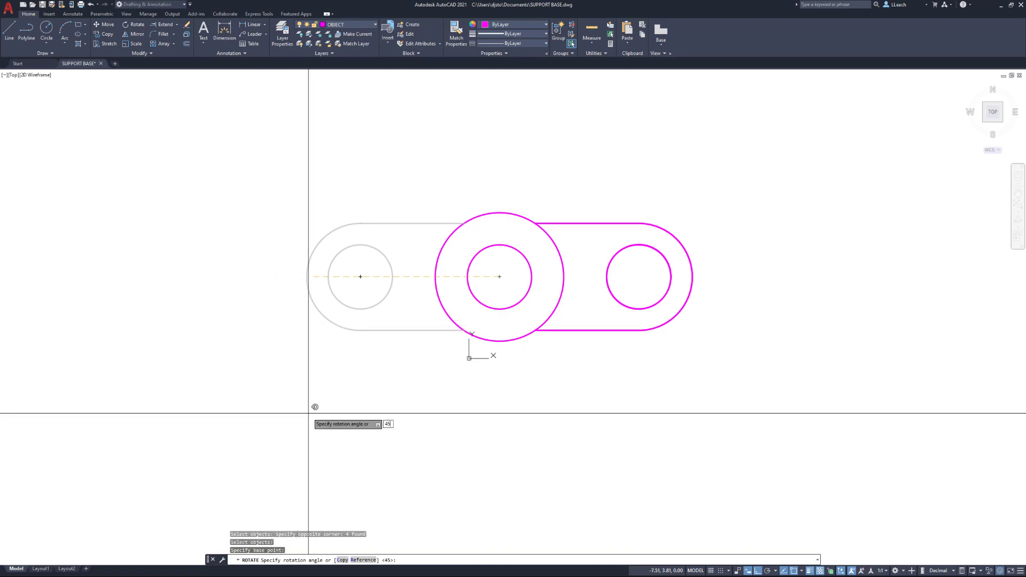
text(45)
key(Return)
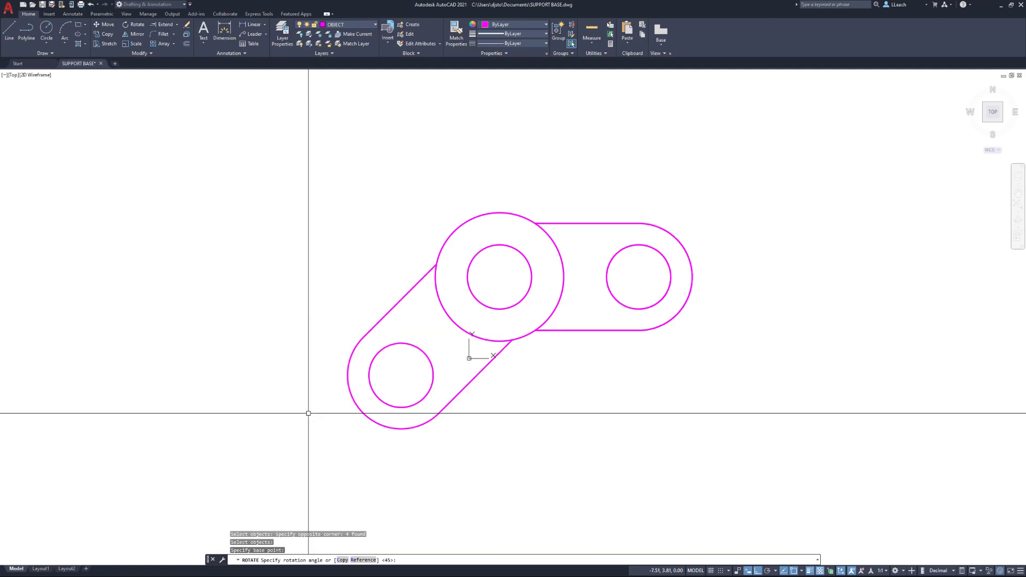
key(Escape)
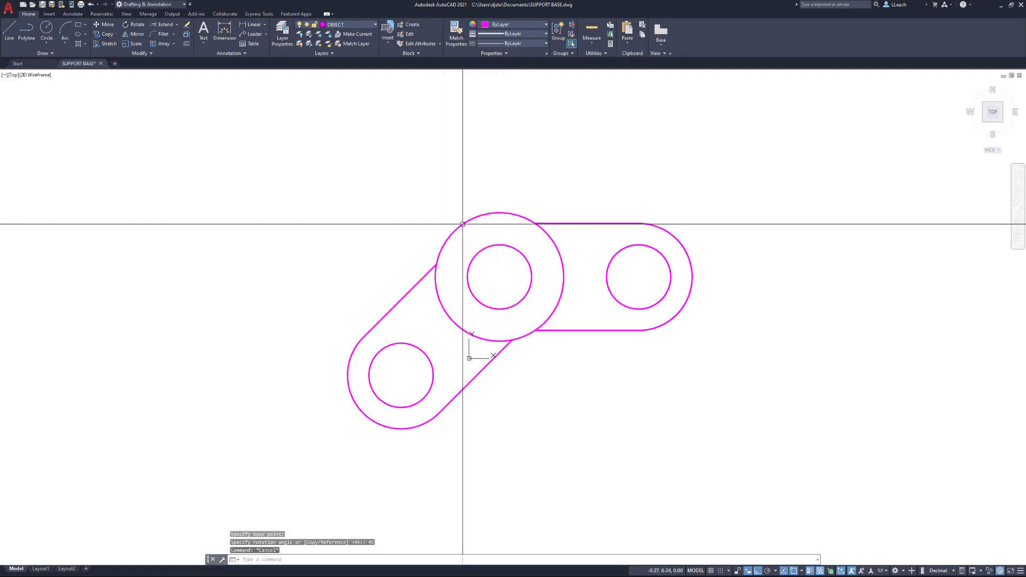
Change the current layer and add center marks to the large circle, the right end arc and the lower-left end arc
middle_drag(449, 215, 394, 185)
middle_drag(348, 234, 342, 232)
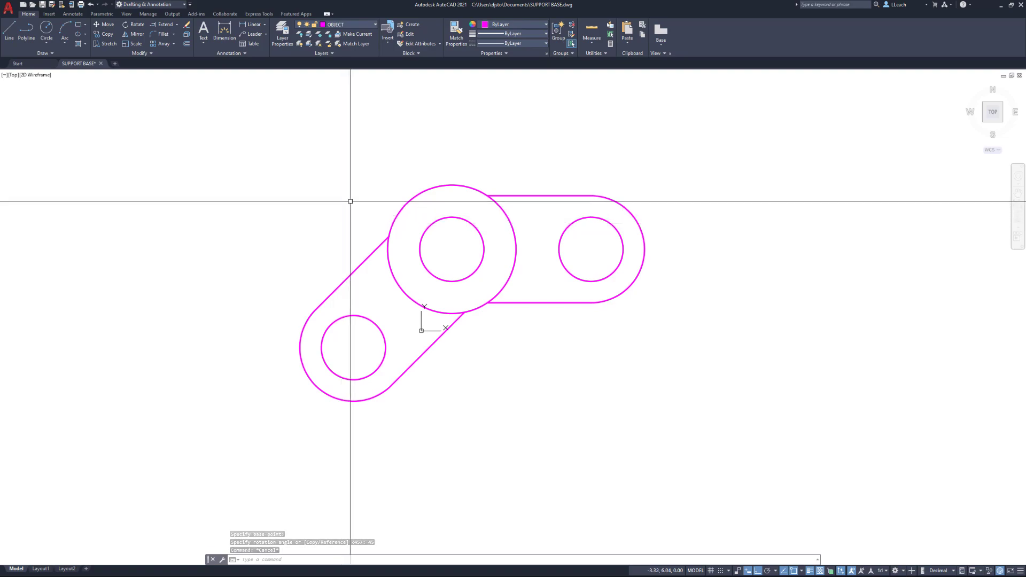
click(348, 24)
click(337, 44)
click(73, 14)
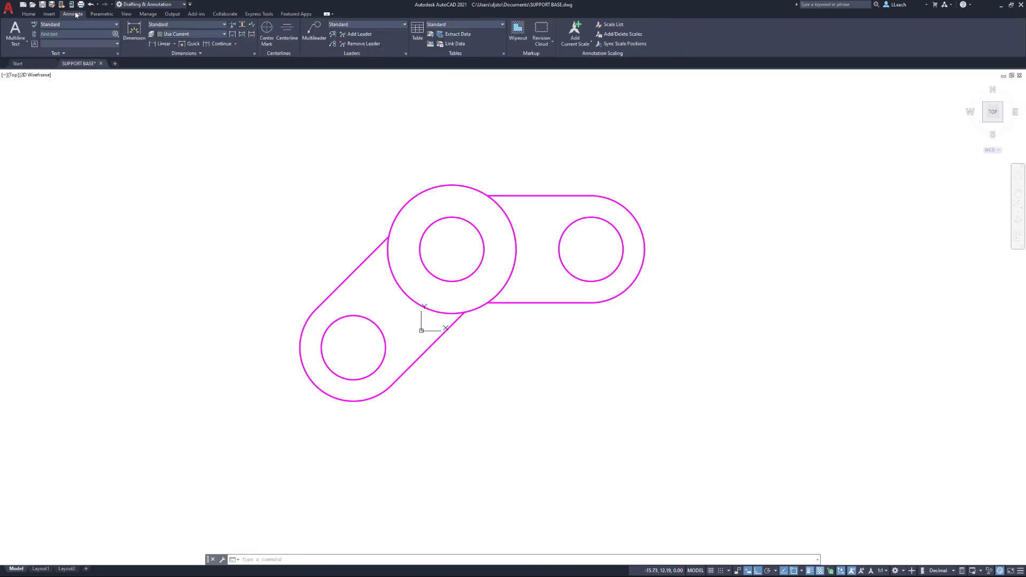
click(270, 40)
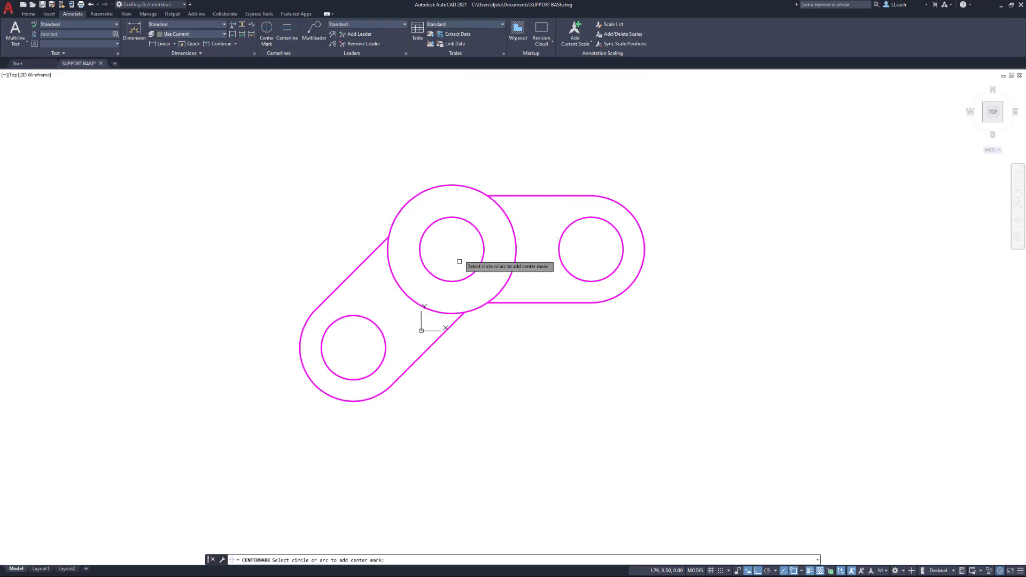
click(481, 308)
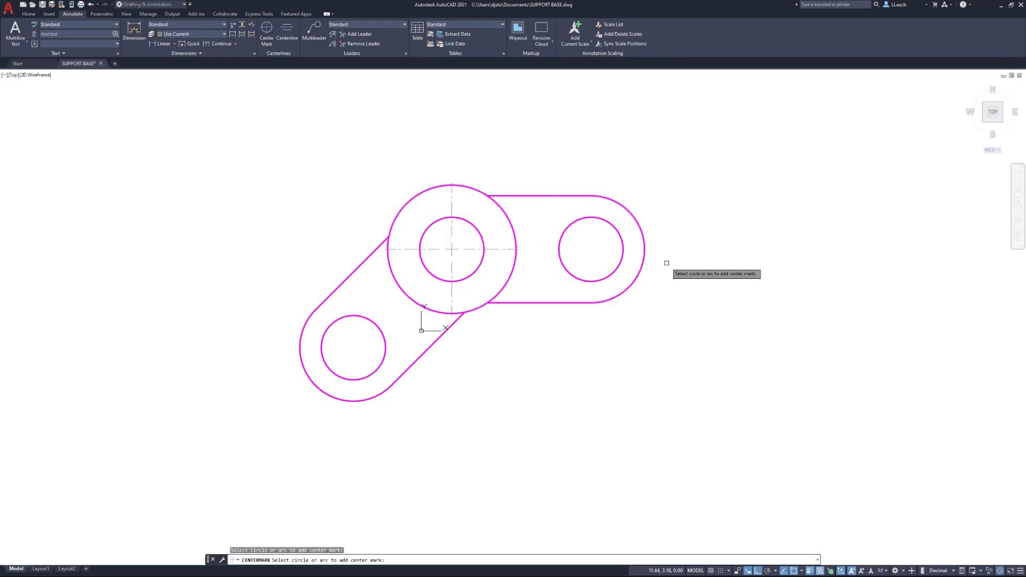
click(644, 238)
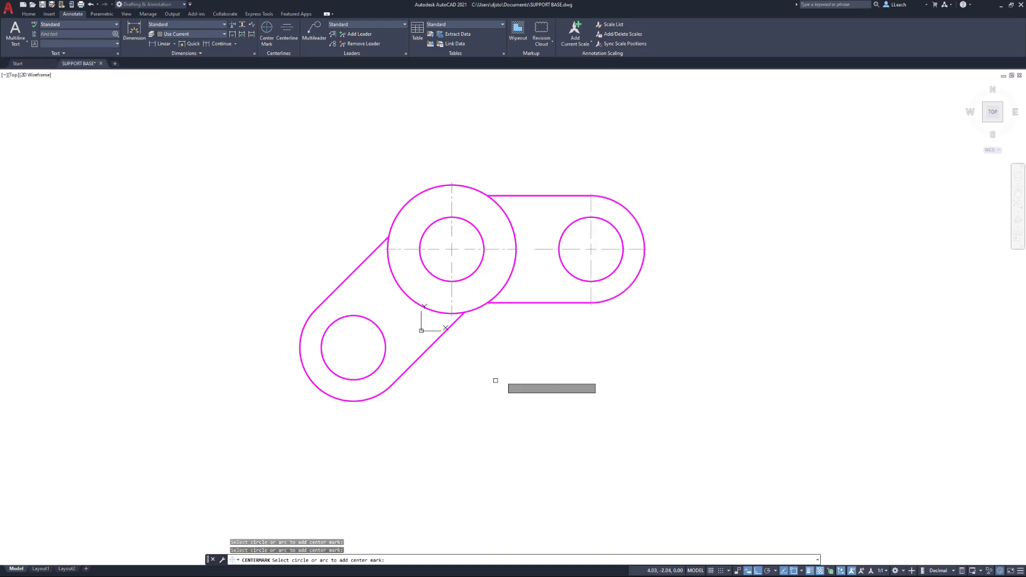
click(320, 389)
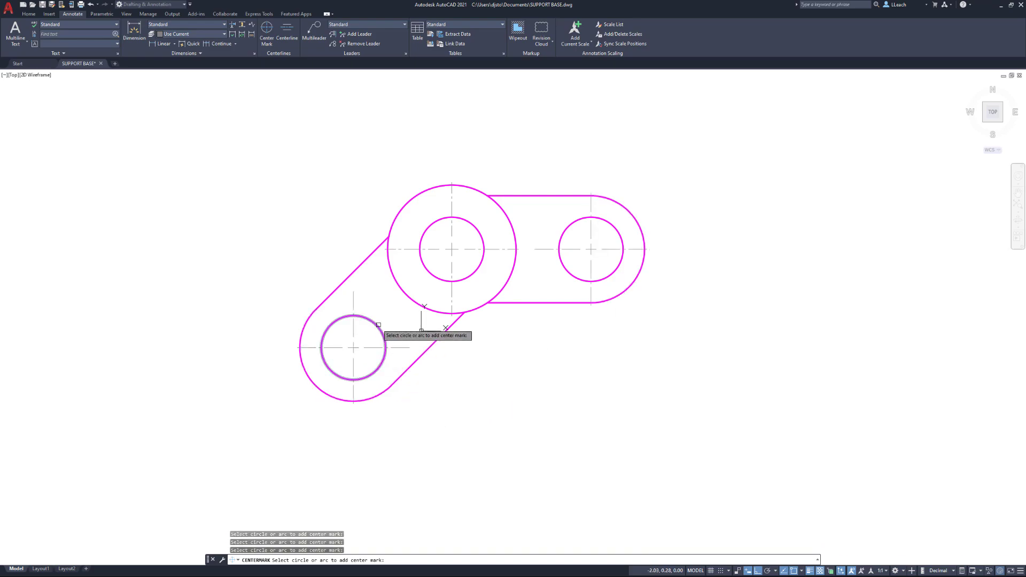
key(Escape)
Rotate the lower-left arm's center mark 45 degrees about its own centre
middle_drag(362, 339, 385, 333)
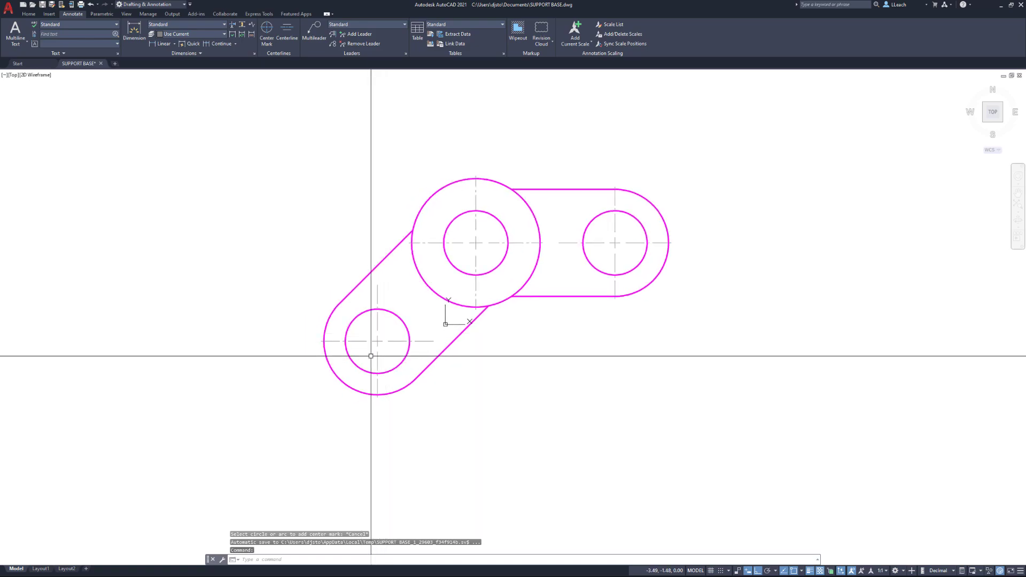
scroll(370, 356, up, 2)
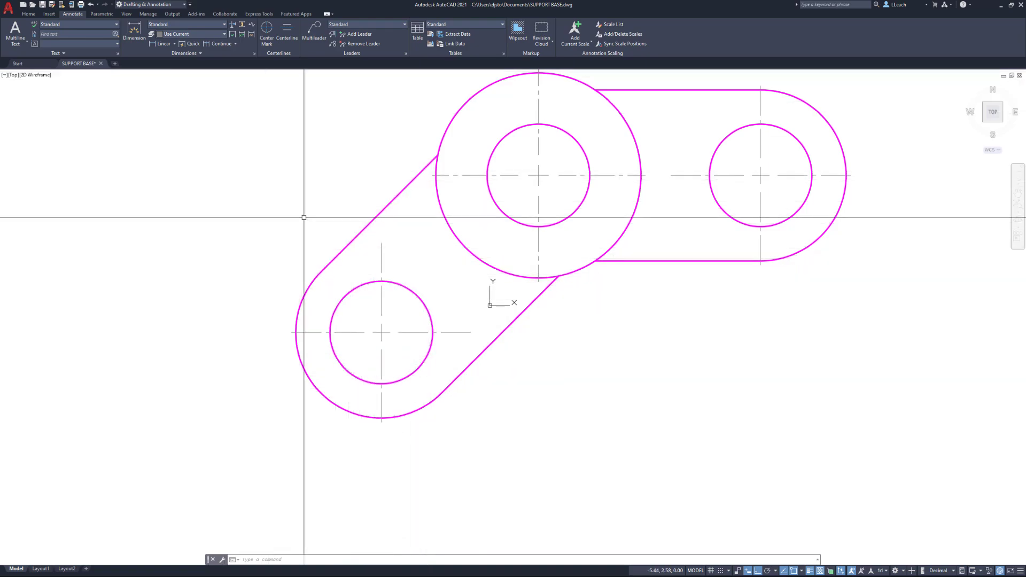
text(O)
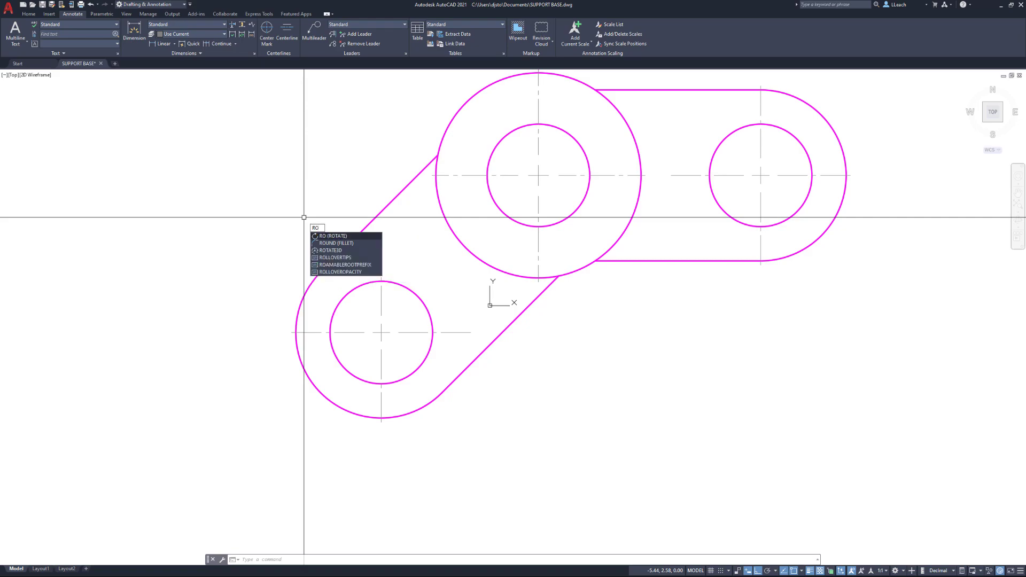
key(Return)
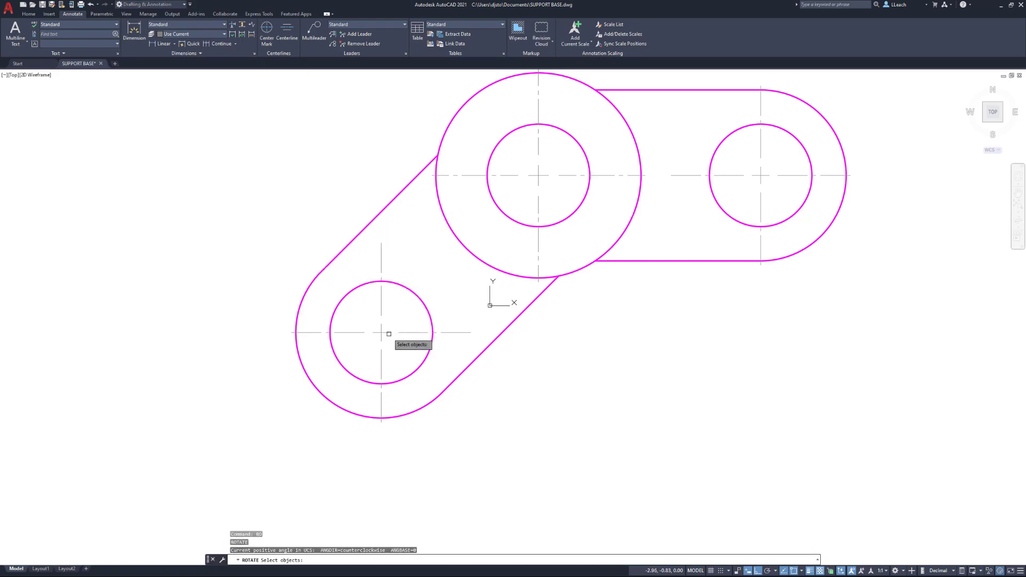
click(388, 332)
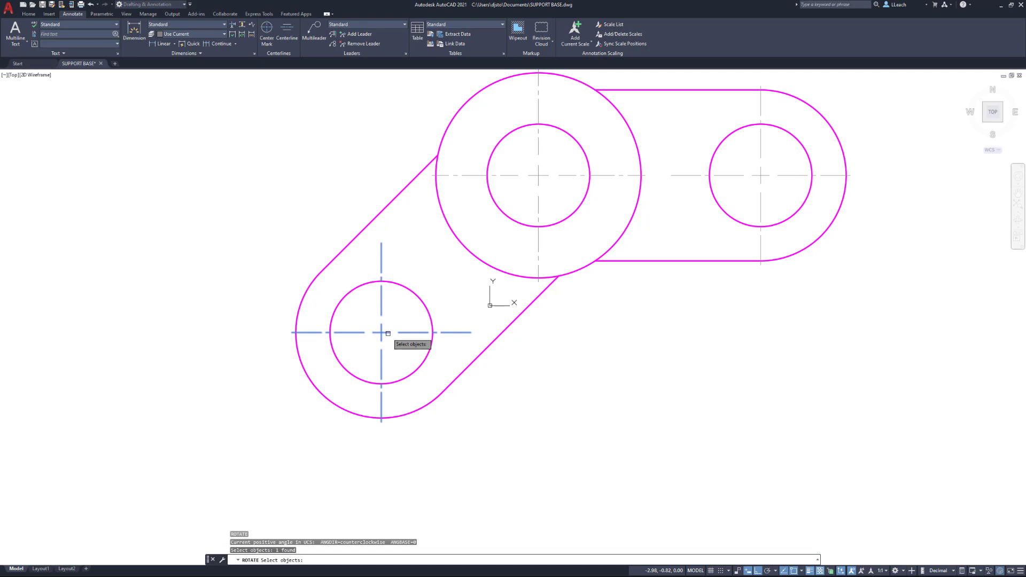
key(Return)
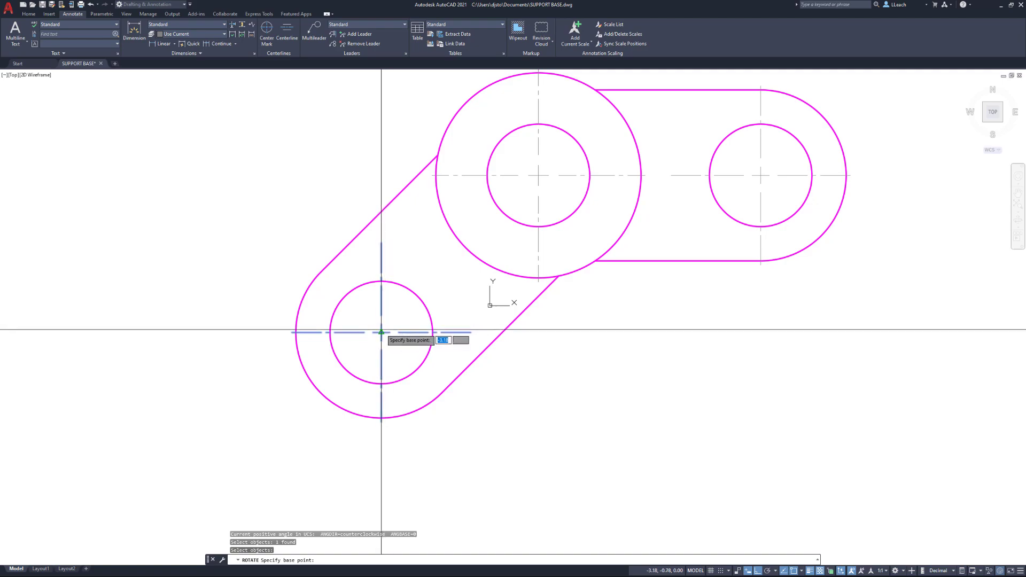
click(381, 332)
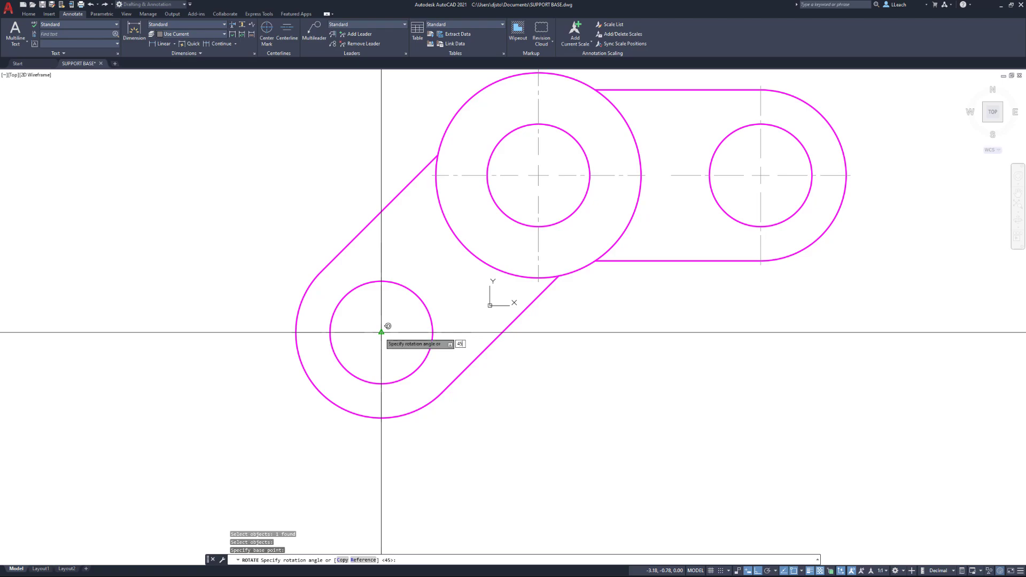
text(45)
key(Return)
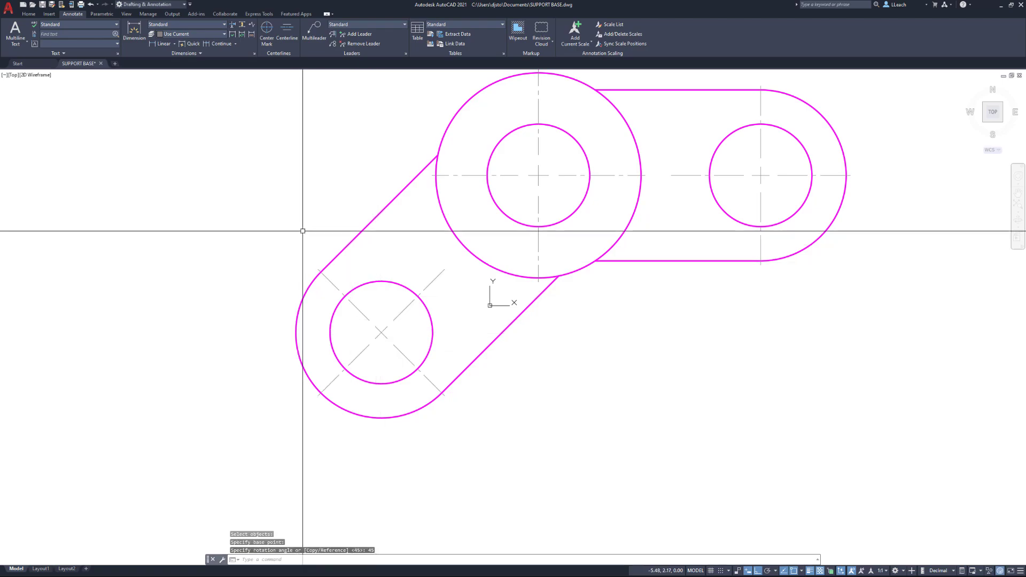
Save the completed drawing under its existing file name
scroll(303, 231, down, 1)
mouse_move(355, 221)
middle_down()
mouse_move(331, 266)
mouse_move(329, 246)
middle_up()
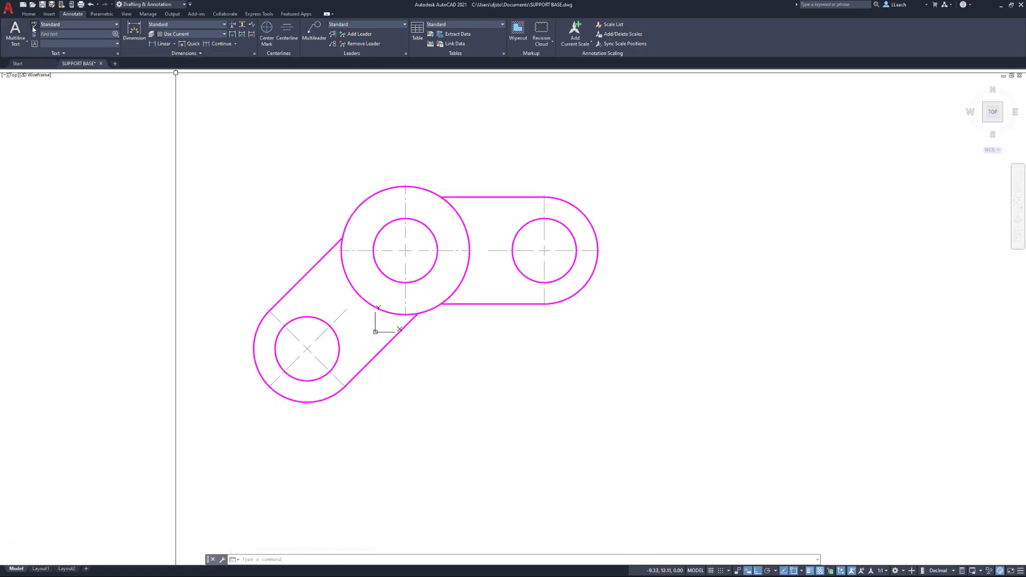
click(9, 9)
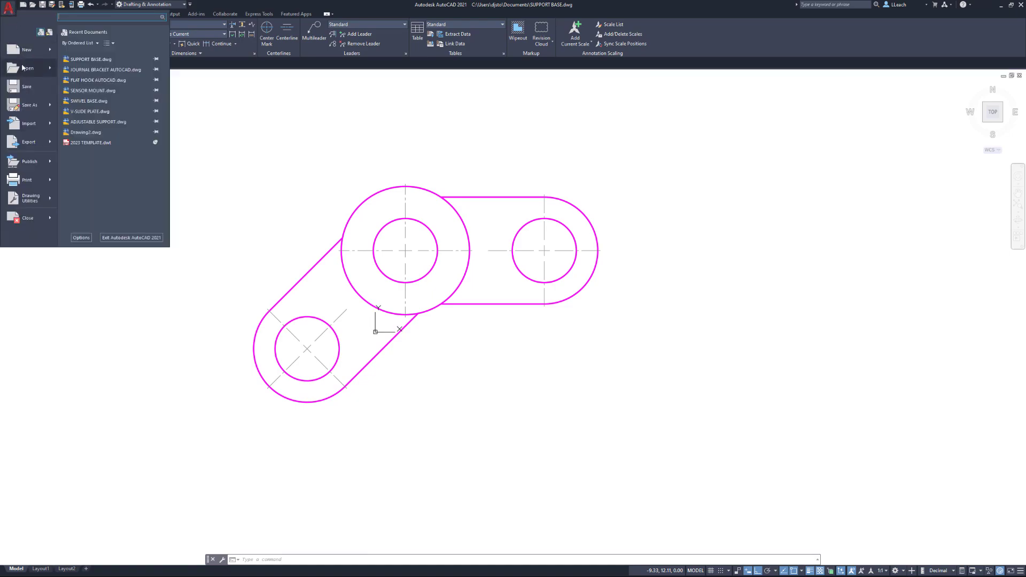
click(28, 88)
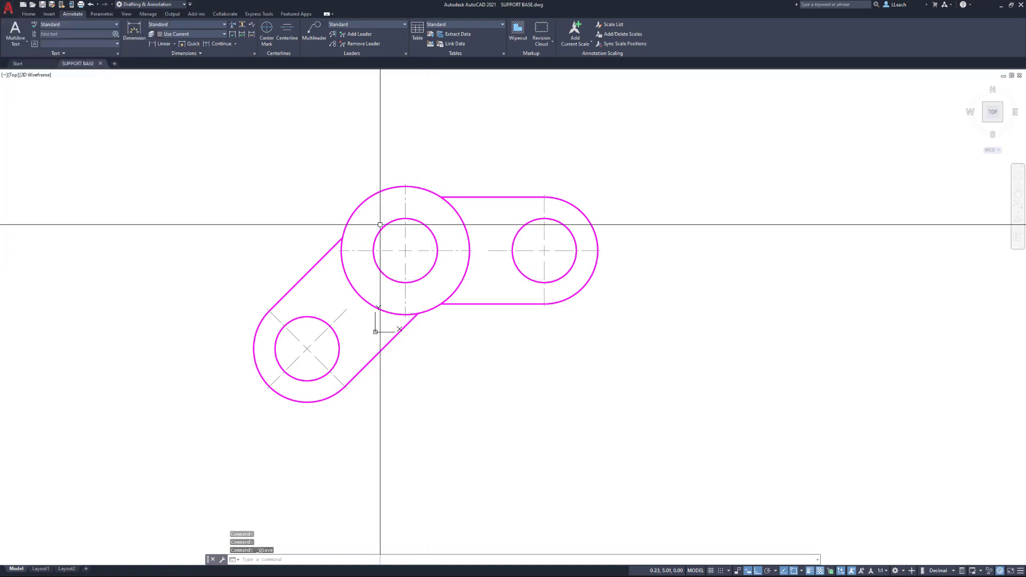
Save the drawing under the new name PIVOT ARM in the Documents folder as an AutoCAD 2018 Drawing
click(9, 8)
click(27, 105)
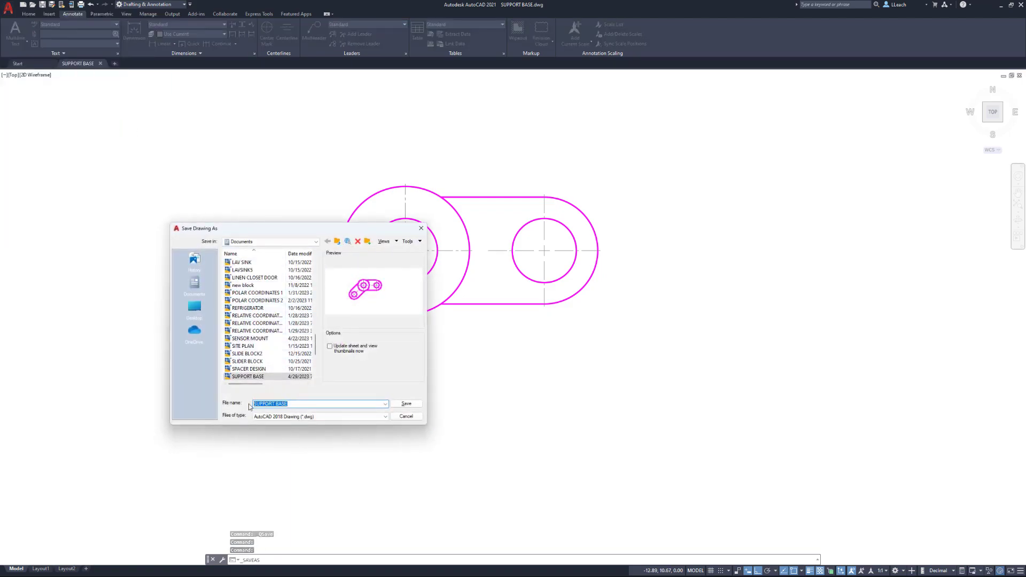
text(PIVOT ARM)
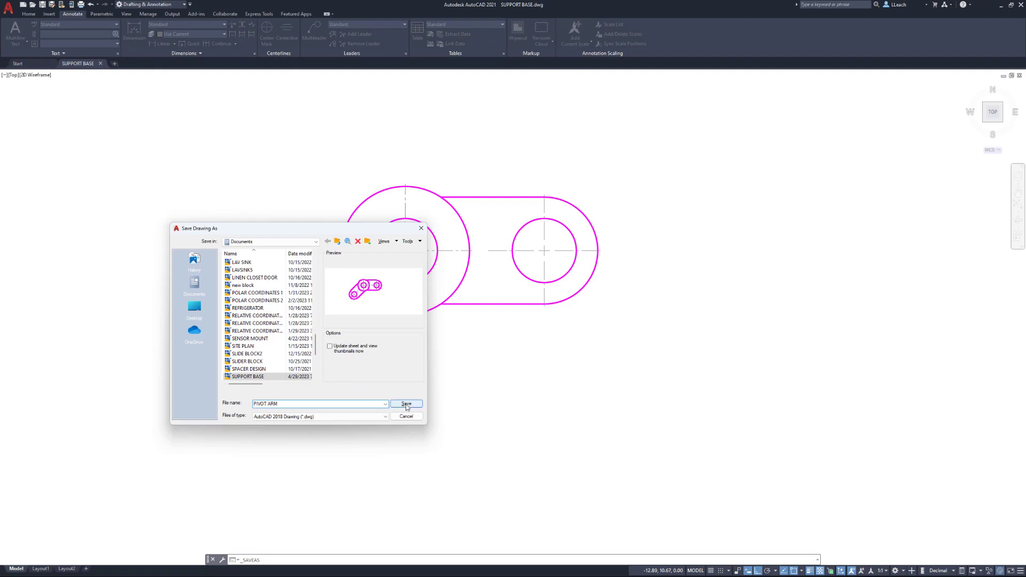
click(406, 403)
middle_drag(306, 185, 338, 179)
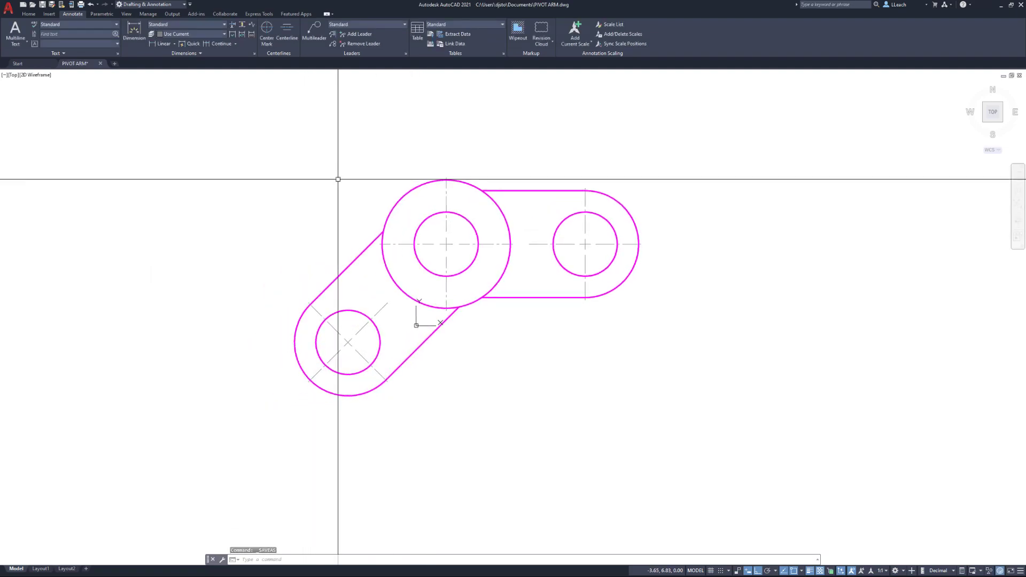